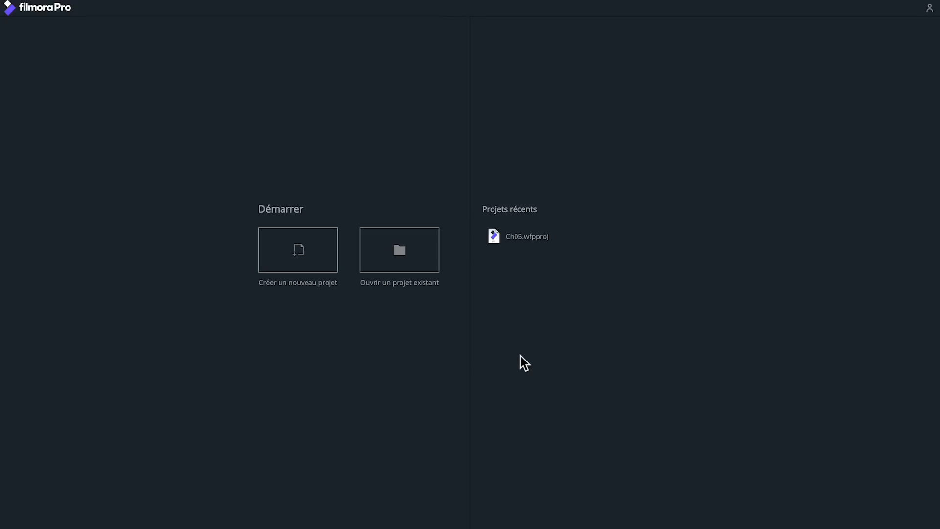
- Create a new project and dock the Rogneur panel in the same group as the Visionneuse
left_click(296, 253)
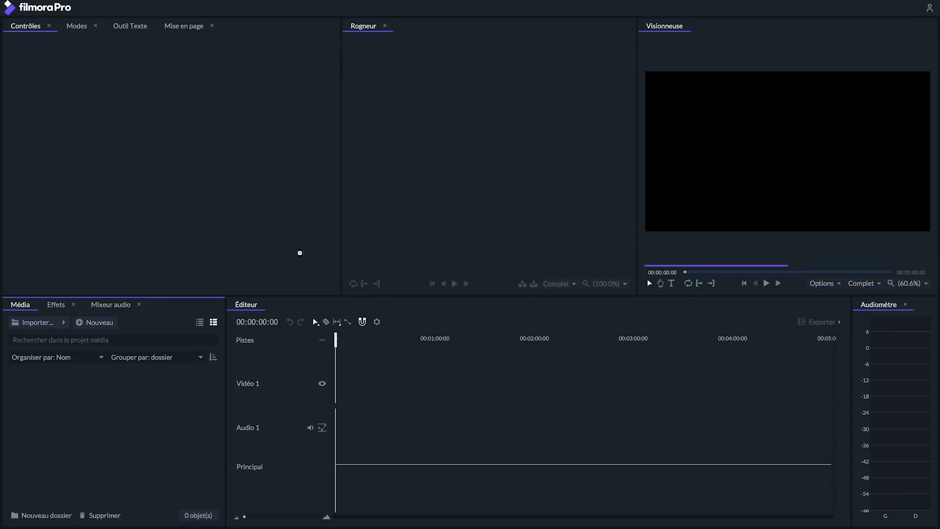
left_click_drag(362, 25, 727, 26)
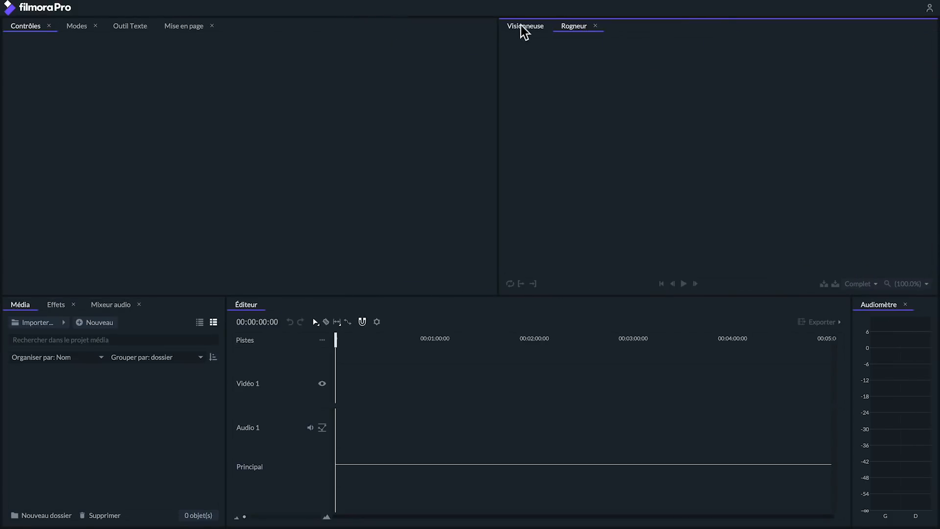
- Dock the Mise en page panel in its own area below Contrôles and return it to the original panel group
left_click(182, 26)
left_click_drag(182, 25, 246, 195)
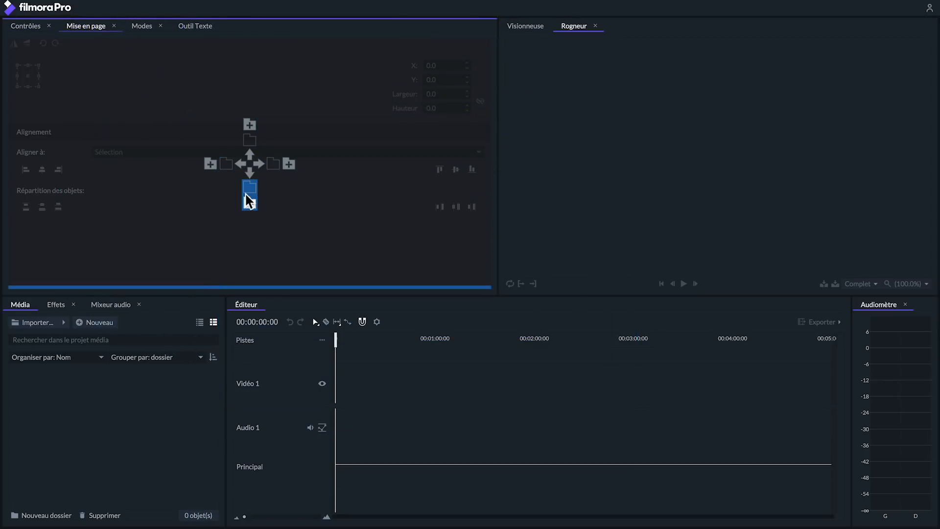
left_click_drag(245, 254, 250, 244)
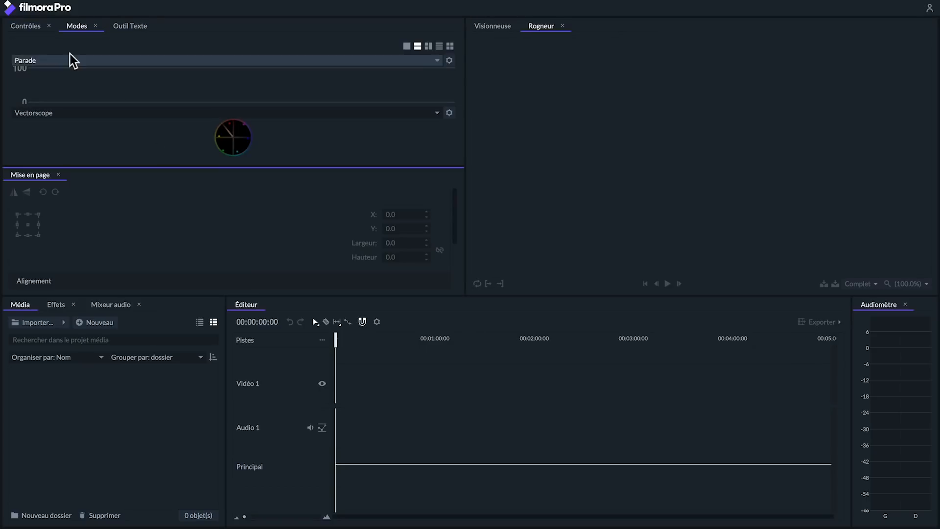
left_click_drag(28, 174, 190, 30)
left_click(28, 28)
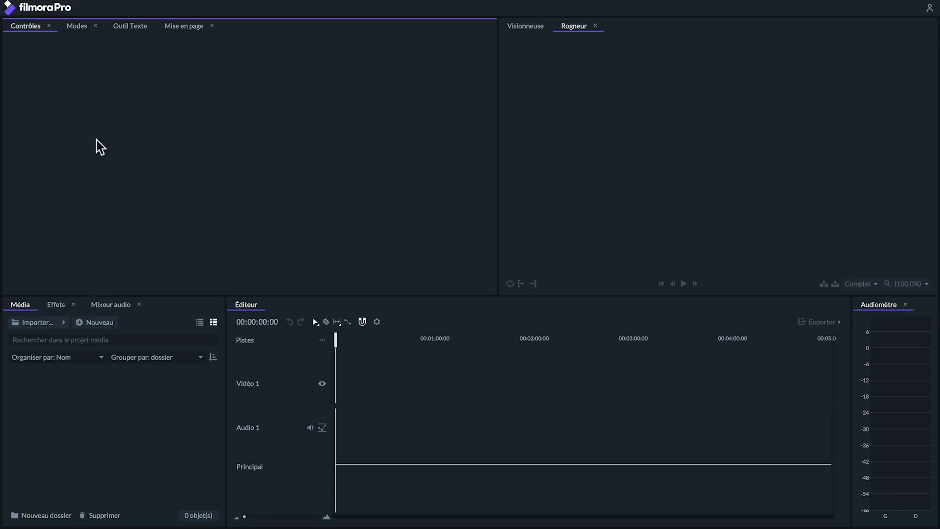
- Look through the Effets, Mixeur audio, Média and Visionneuse panels
left_click(55, 305)
left_click(104, 304)
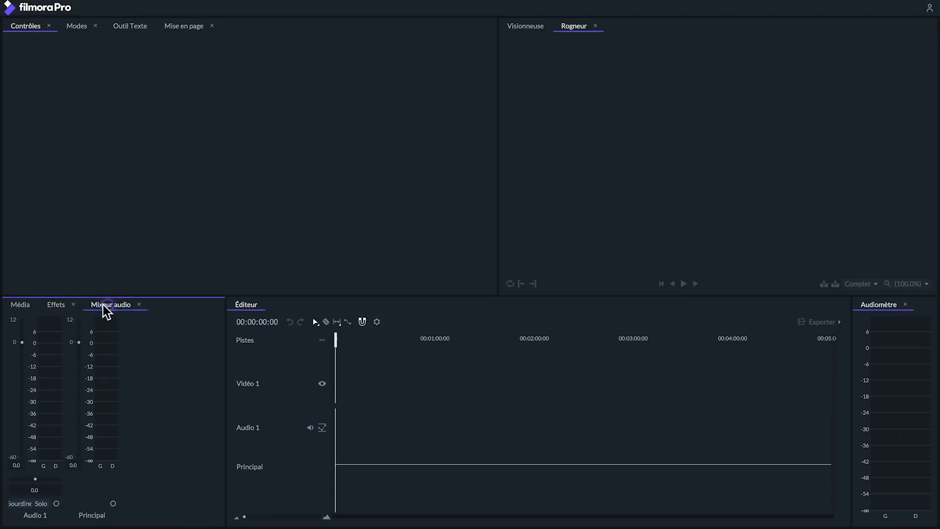
left_click(17, 304)
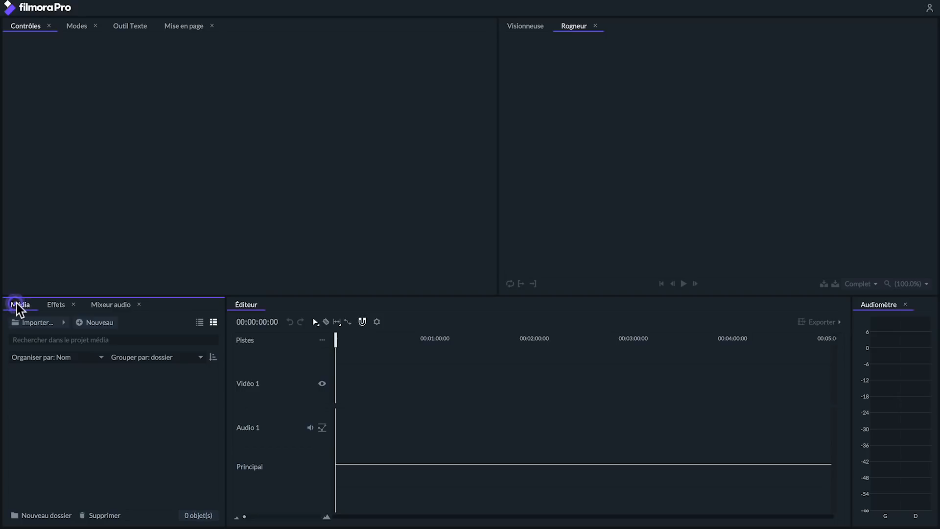
left_click(512, 25)
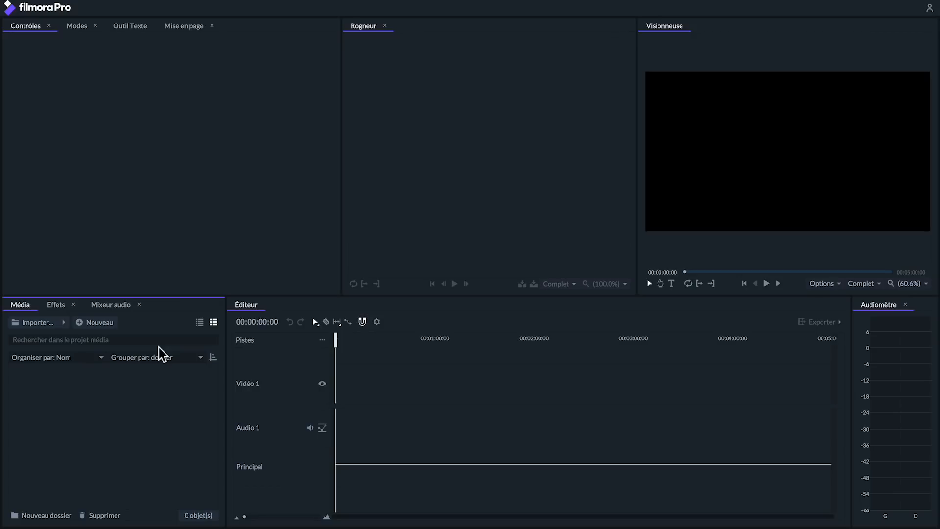
- Import the four dance clips, Dance Song.wav and Drone Footage.mp4 from the Dance Video folder
left_click(65, 322)
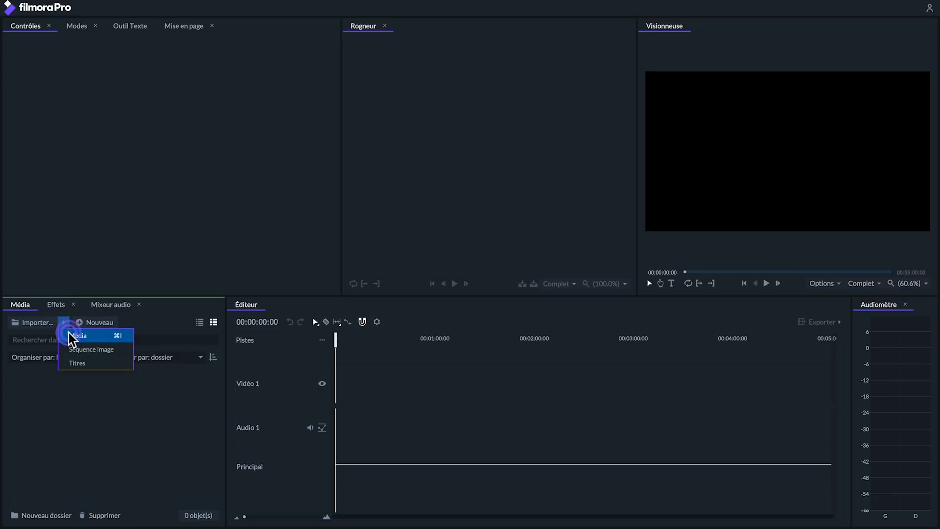
left_click(69, 334)
left_click_drag(630, 139, 316, 138)
left_click(641, 286)
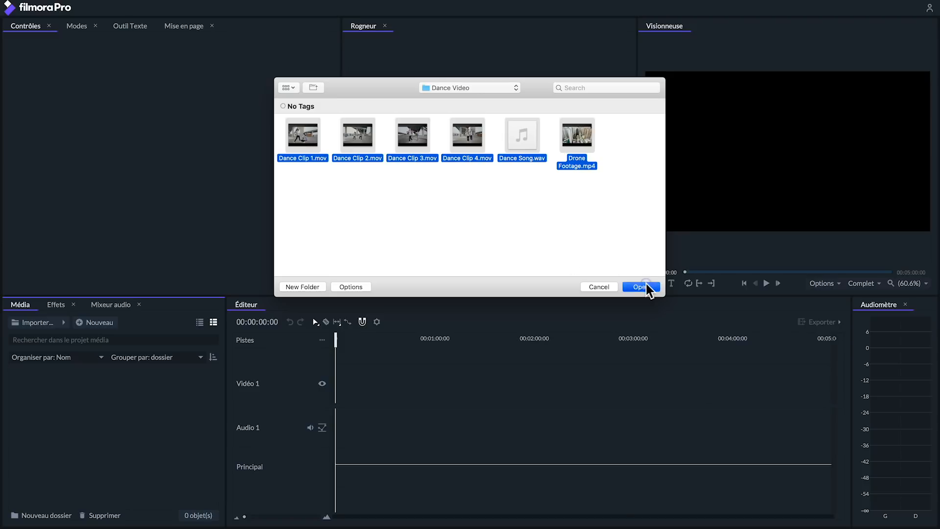
scroll(127, 455, "down", 2)
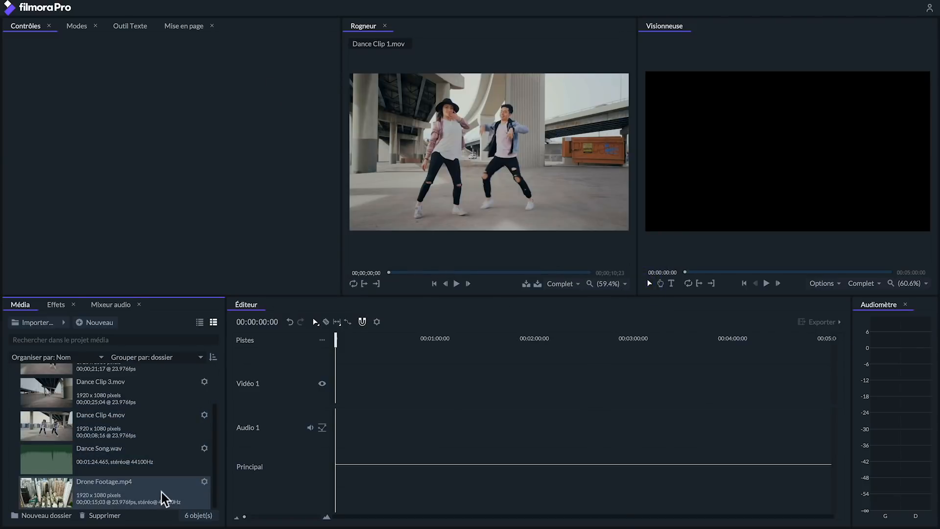
- Create a media folder named Audio, move Dance Song.wav into it and expand the folder
left_click(51, 515)
type("Audio")
key("Return")
scroll(107, 438, "down", 3)
left_click_drag(68, 460, 81, 368)
left_click(13, 369)
- Create a media folder named Video and move the four dance clips and Drone Footage.mp4 into it
left_click(32, 516)
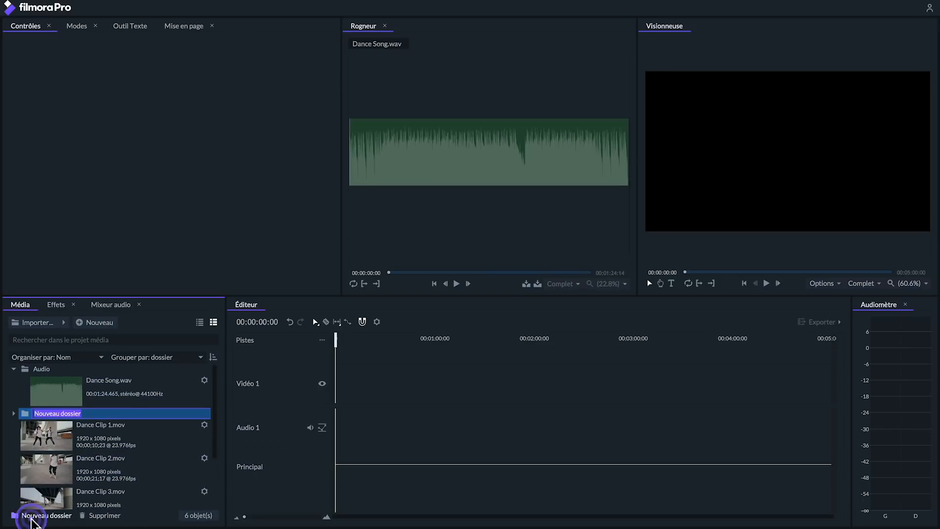
type("Video")
key("Return")
left_click(22, 442)
left_click(37, 490, "shift")
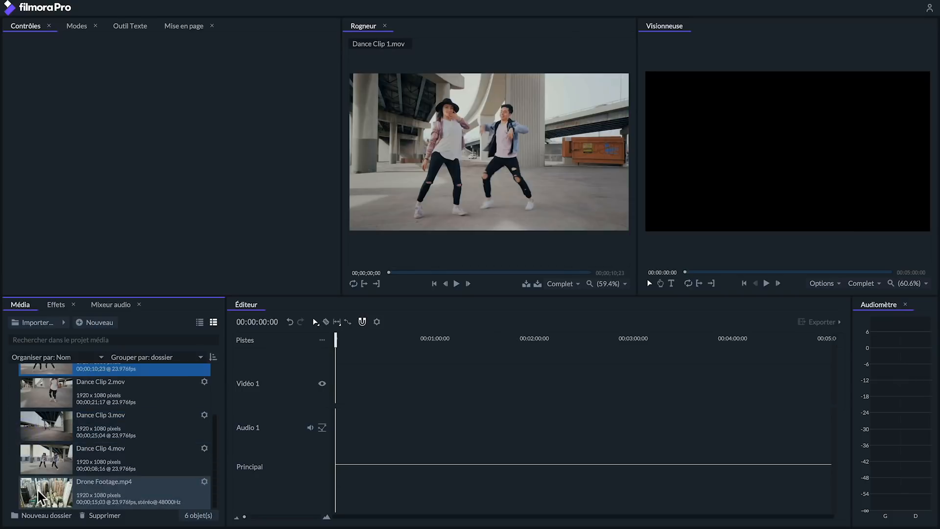
left_click_drag(43, 430, 43, 416)
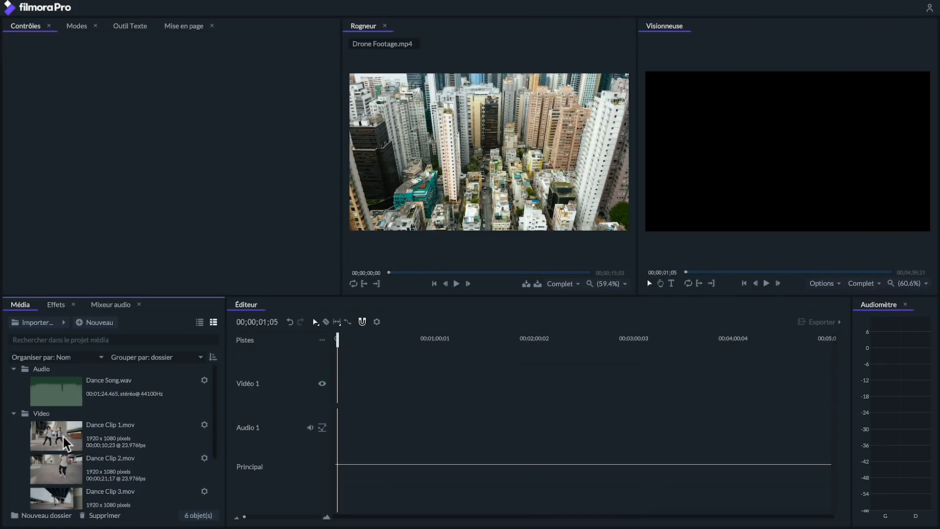
- Load Dance Clip 1.mov in the Rogneur and play it up to 00;00;04;15
left_click(57, 436)
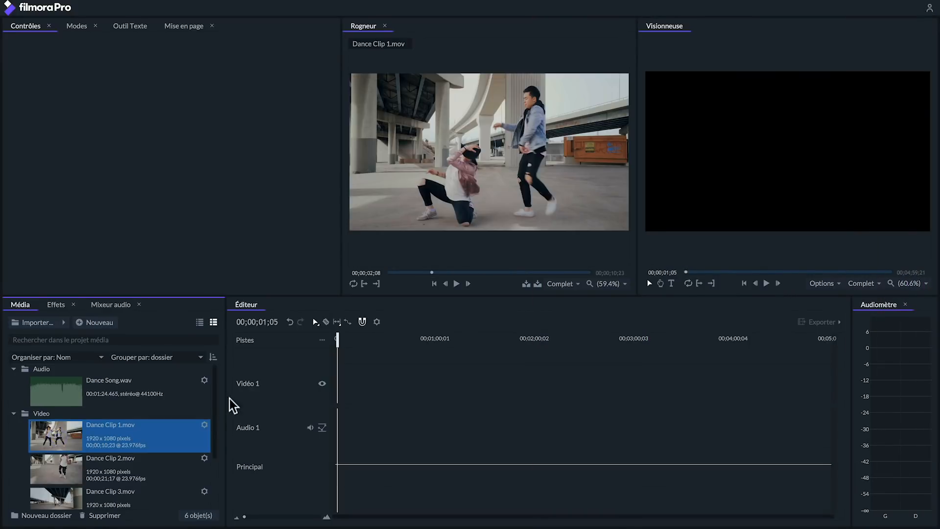
key("space")
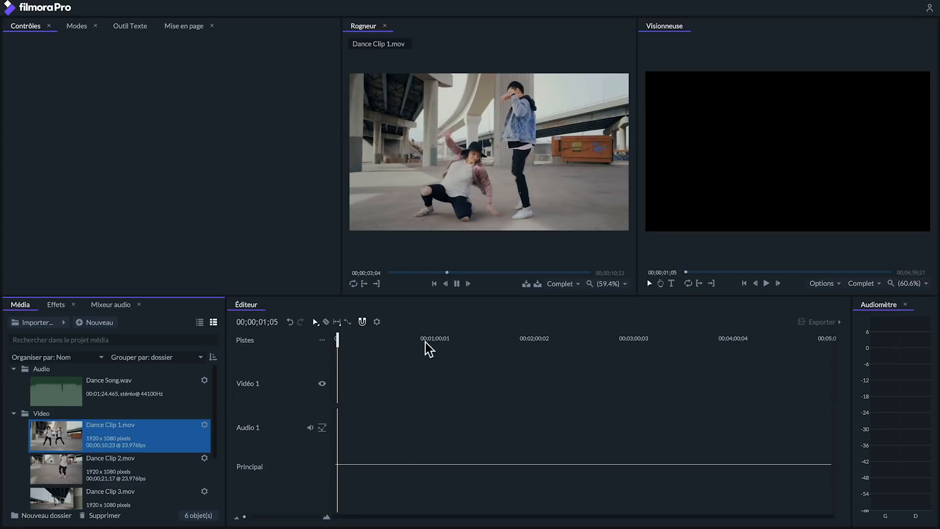
key("space")
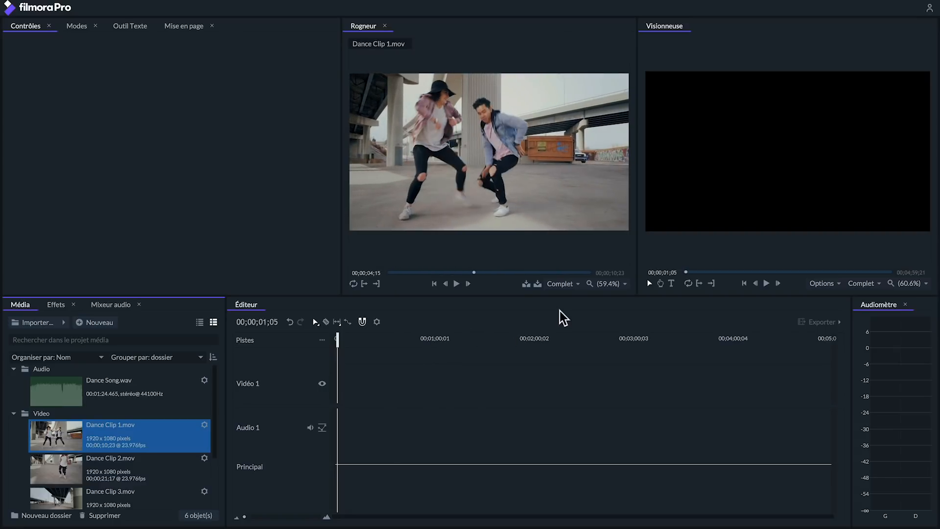
- Check the preview quality and zoom level options of the Rogneur
left_click(578, 283)
left_click(577, 283)
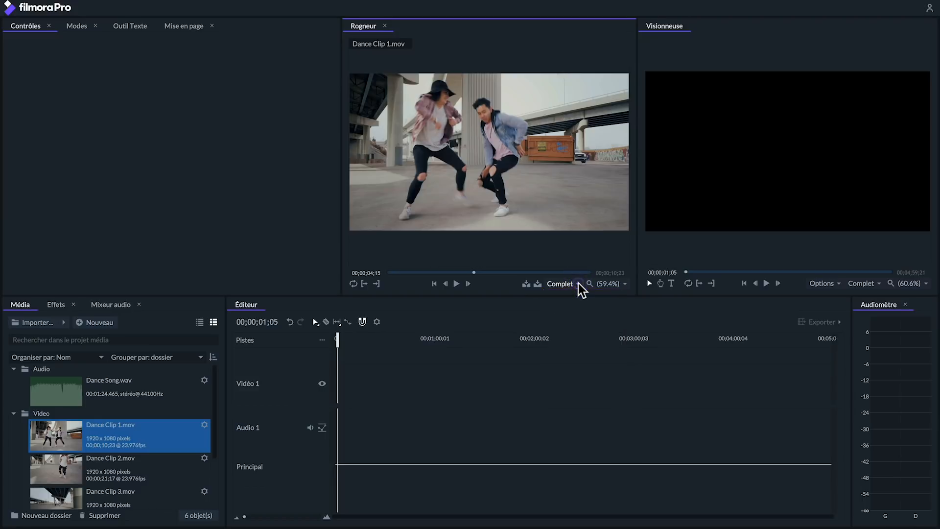
left_click(623, 284)
left_click(624, 284)
- Mark Dance Clip 1.mov with an in point at 00;00;04;15 and an out point at 00;00;06;14
key("space")
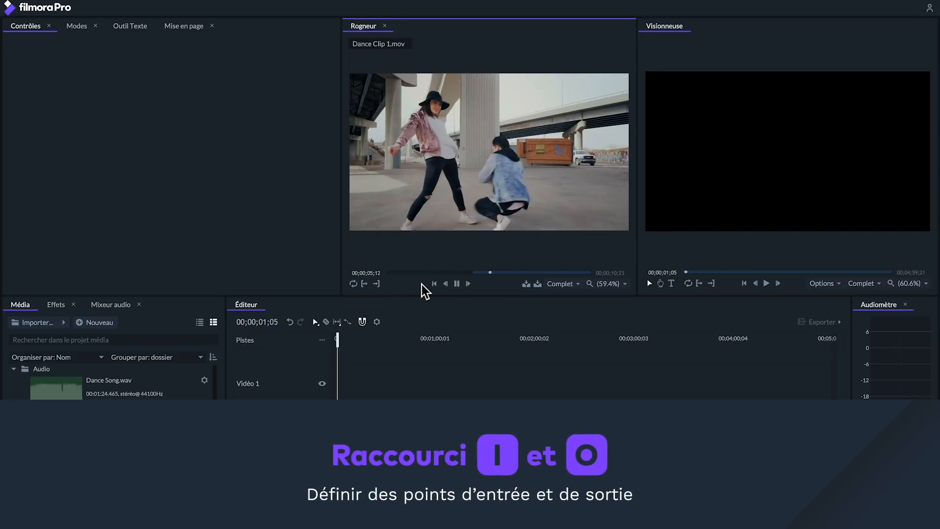
key("space")
key("o")
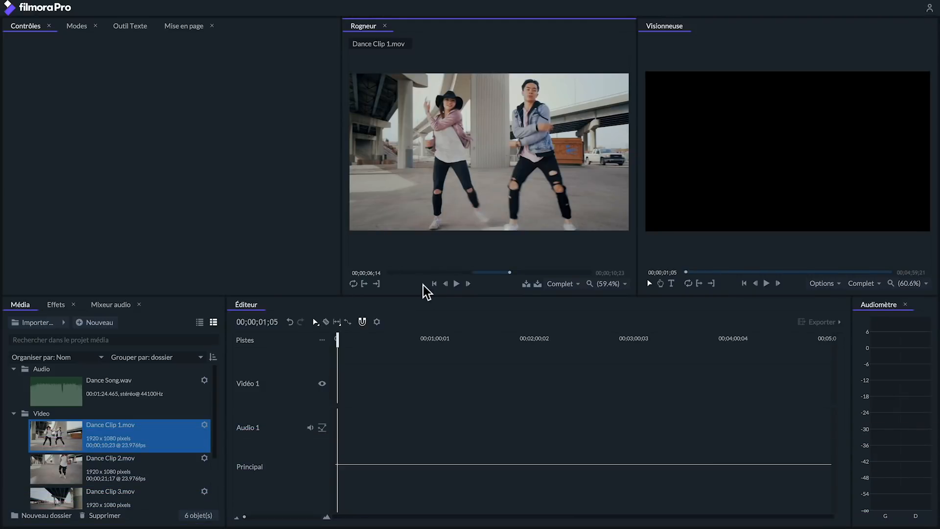
- Review the keyboard shortcuts in the program options, including the common timeline shortcuts, and close the options
key("super+comma")
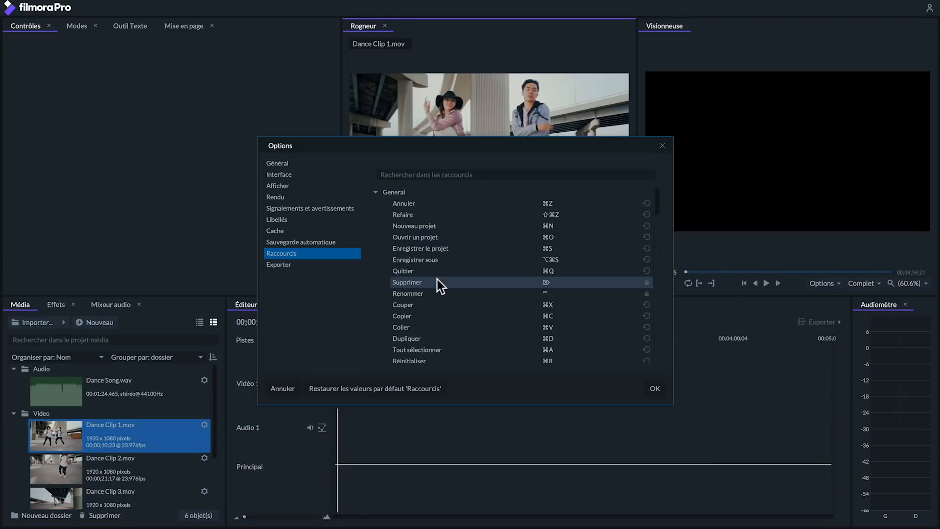
scroll(443, 259, "down", 5)
scroll(443, 259, "down", 10)
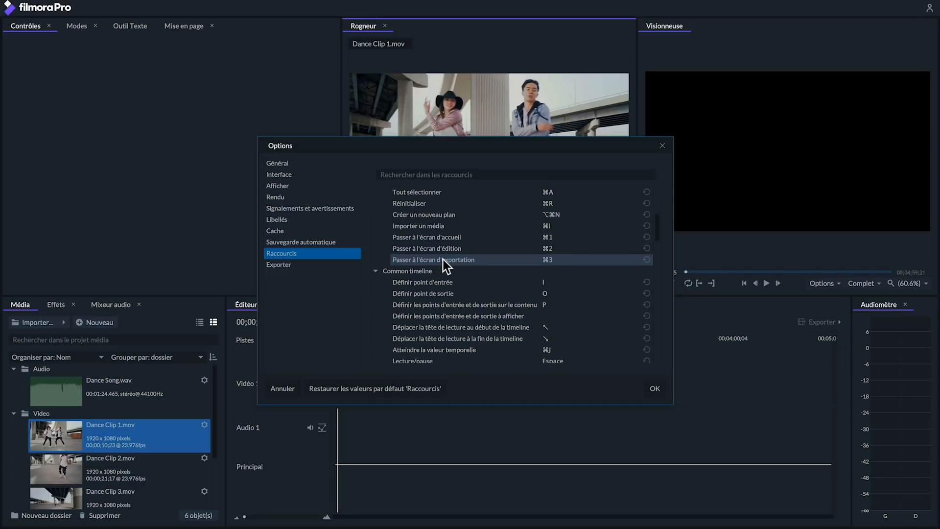
scroll(443, 260, "down", 2)
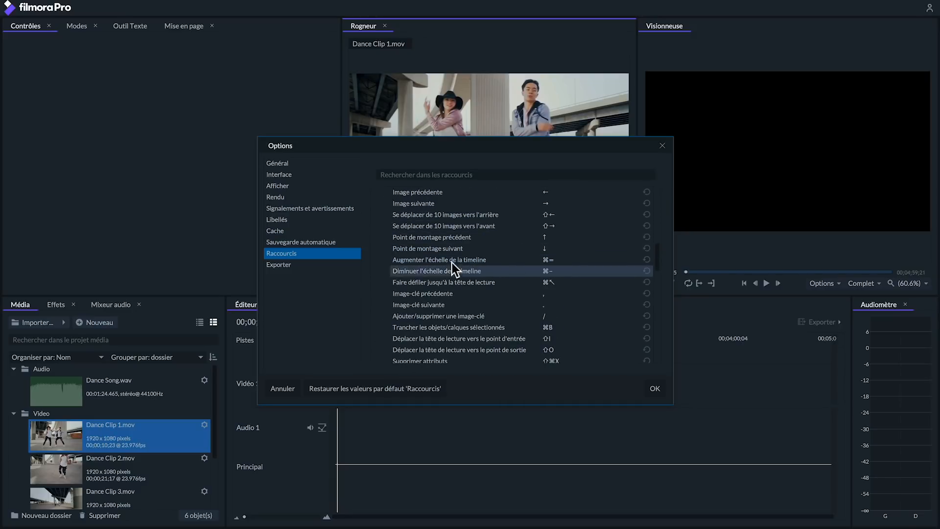
left_click(652, 389)
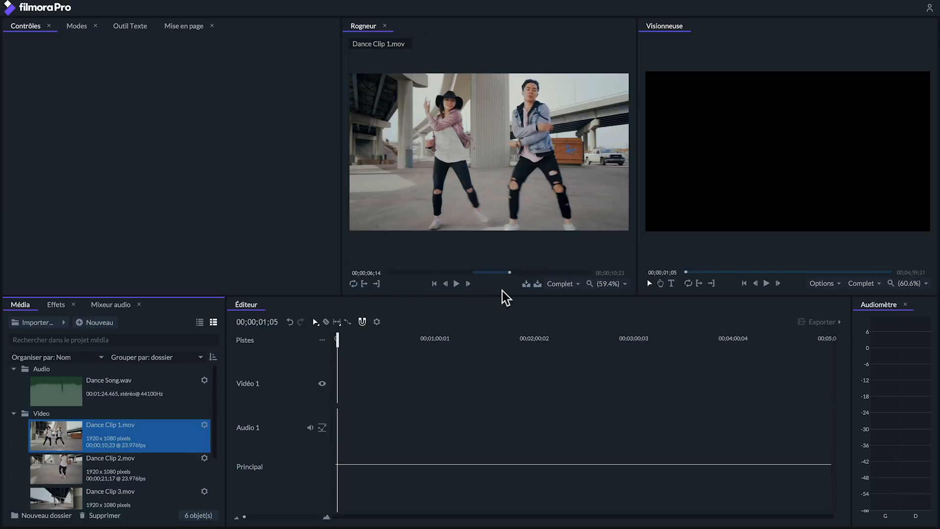
- Overlay the marked section of Dance Clip 1.mov onto Vidéo 1 at the playhead and play the timeline from the start
key("n")
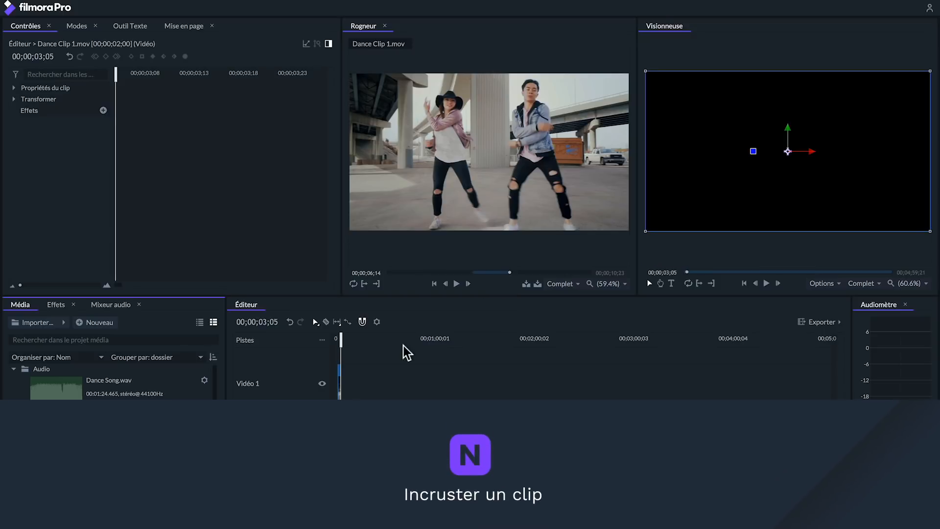
left_click_drag(334, 335, 329, 333)
key("space")
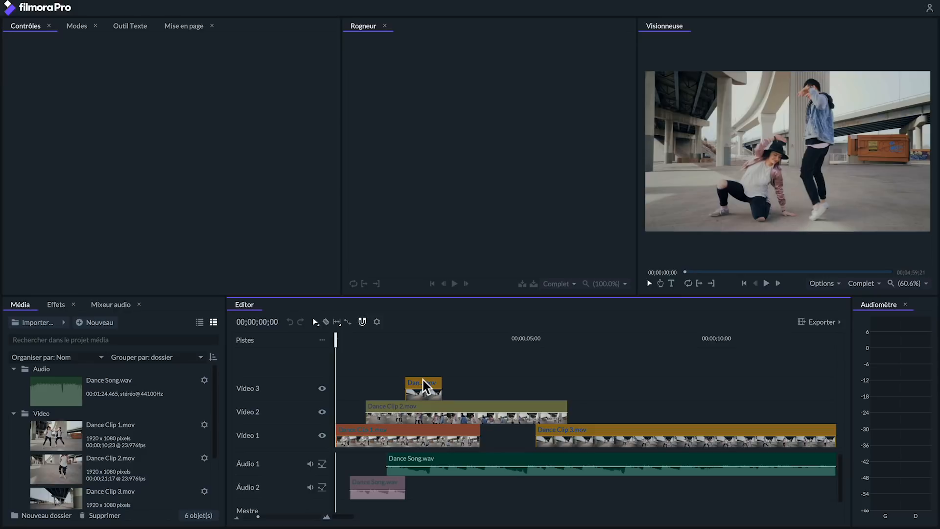
- Add a Vidéo 4 track above the short Dance Clip 3.mov clip, keeping the clip on Vidéo 3
left_click_drag(423, 380, 430, 380)
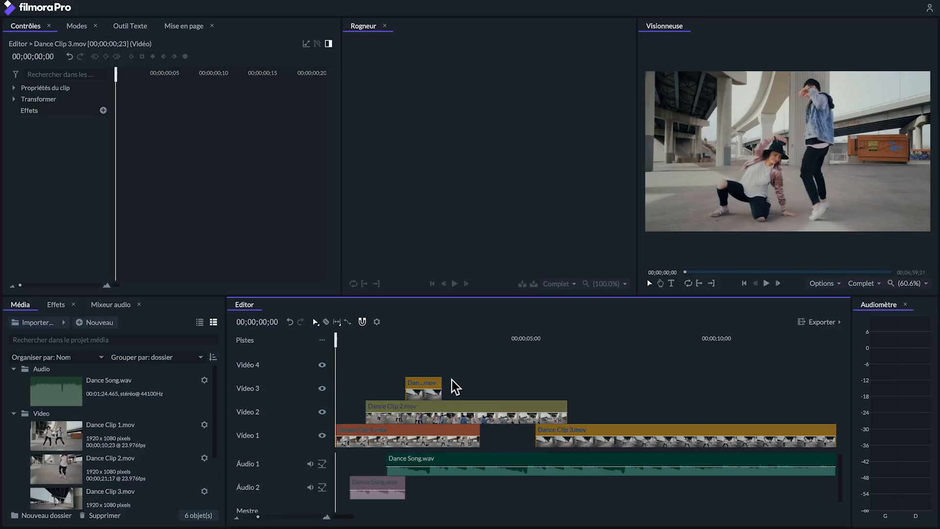
- Hide the Vidéo 3, 2 and 1 tracks, toggle muting on the audio tracks, and restore all the tracks
left_click(322, 388)
left_click(322, 411)
left_click(322, 435)
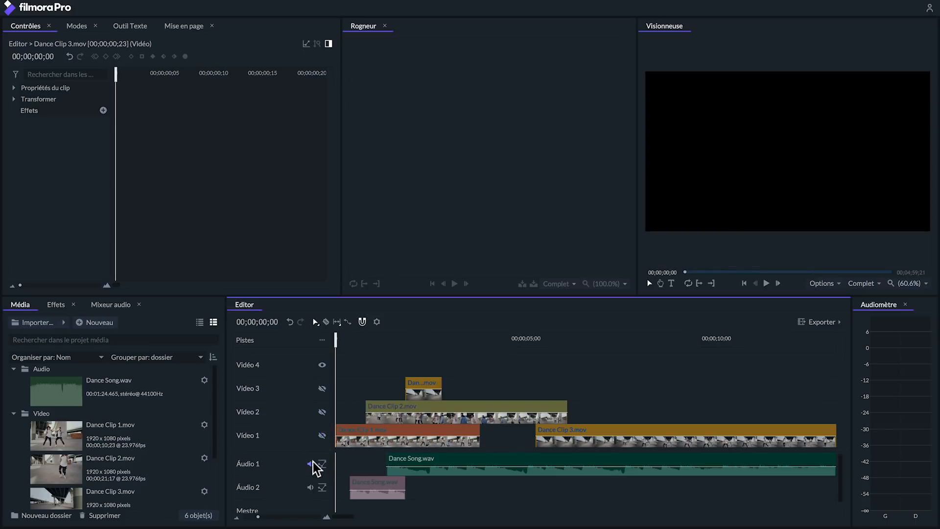
left_click(310, 487)
left_click(309, 463)
left_click(319, 435)
left_click(322, 387)
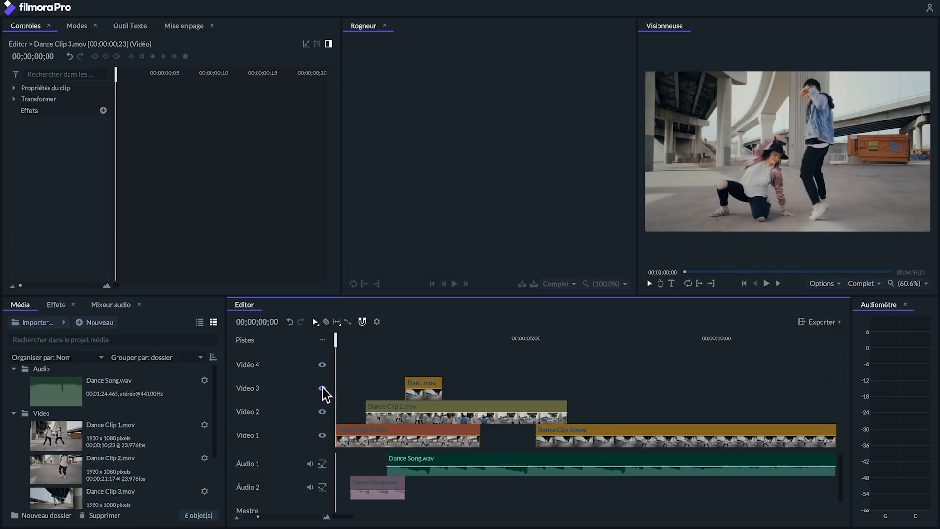
- Zoom the timeline in and out to examine how the clips are arranged across the tracks
mouse_move(259, 518)
left_mouse_down()
mouse_move(288, 518)
mouse_move(261, 518)
left_mouse_up()
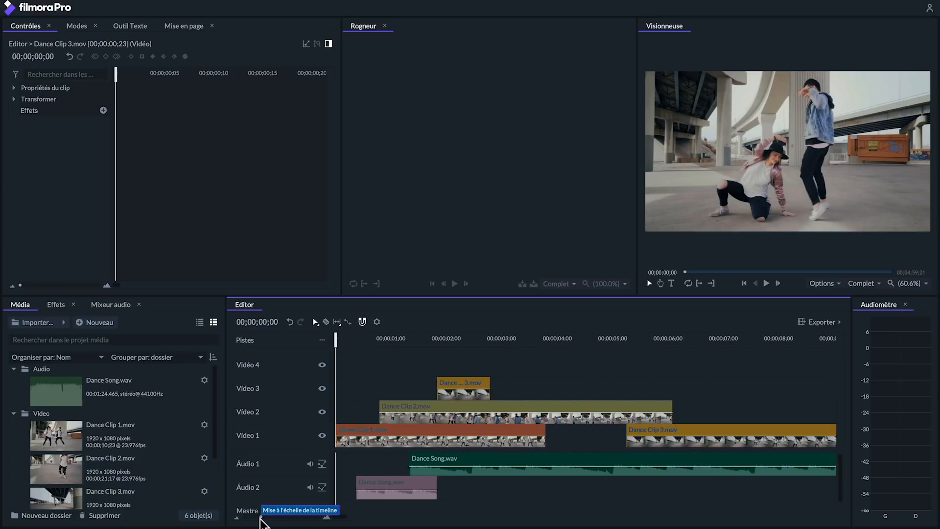
key("ctrl+plus")
key("ctrl+plus")
key("ctrl+minus")
key("ctrl+minus")
key("ctrl+minus")
key("ctrl+plus")
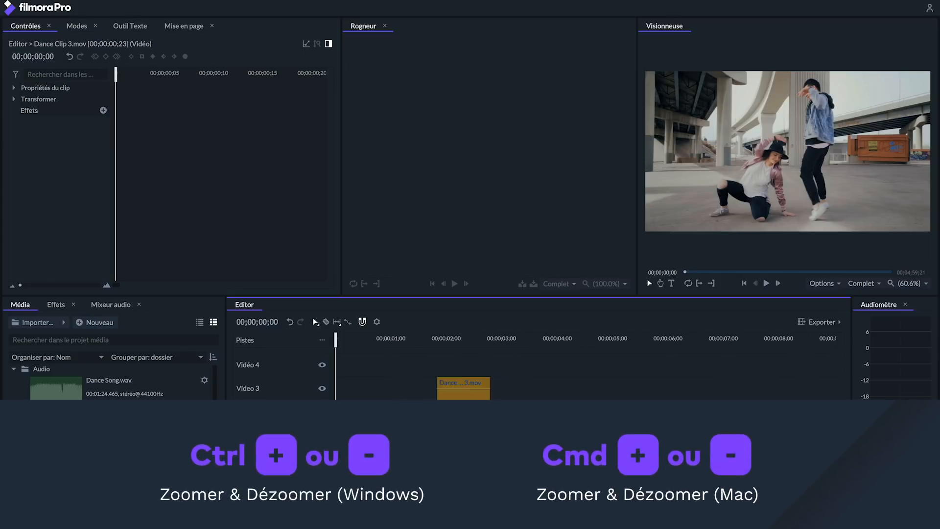
key("ctrl+plus")
key("ctrl+plus")
key("ctrl+minus")
key("ctrl+minus")
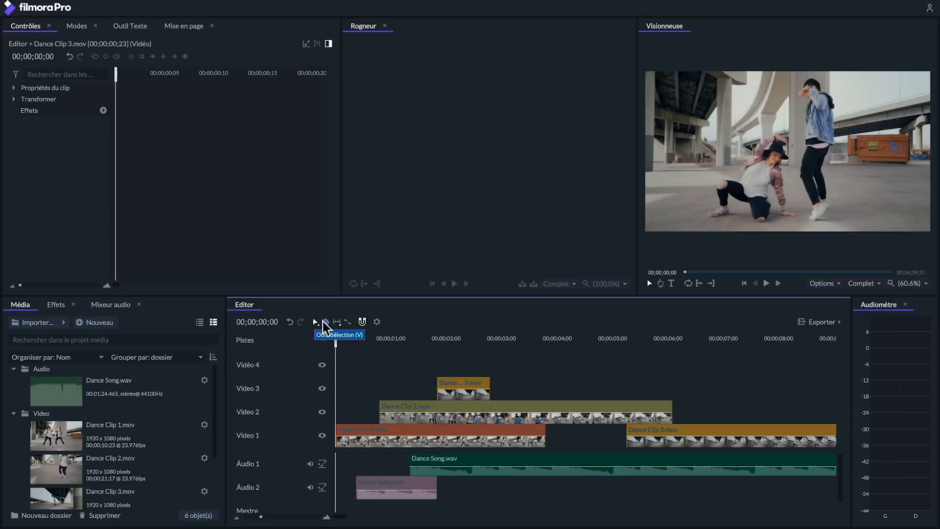
- Slice Dance Clip 2.mov on Vidéo 2 into four pieces, cutting at about 1.5, 2.5 and 3.8 seconds
left_click(325, 321)
left_click(476, 410)
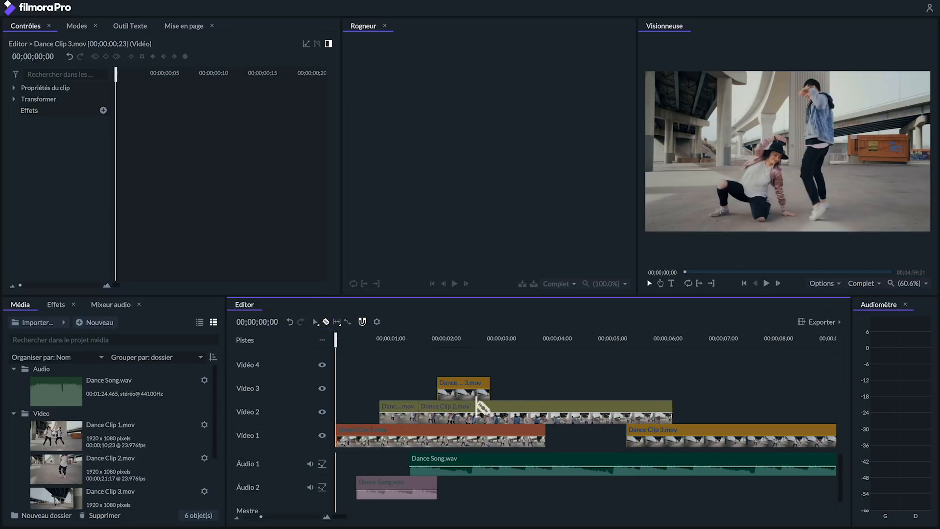
left_click(546, 409)
- Slip the footage inside the short Dance Clip 3.mov clip on Vidéo 3
left_click(337, 321)
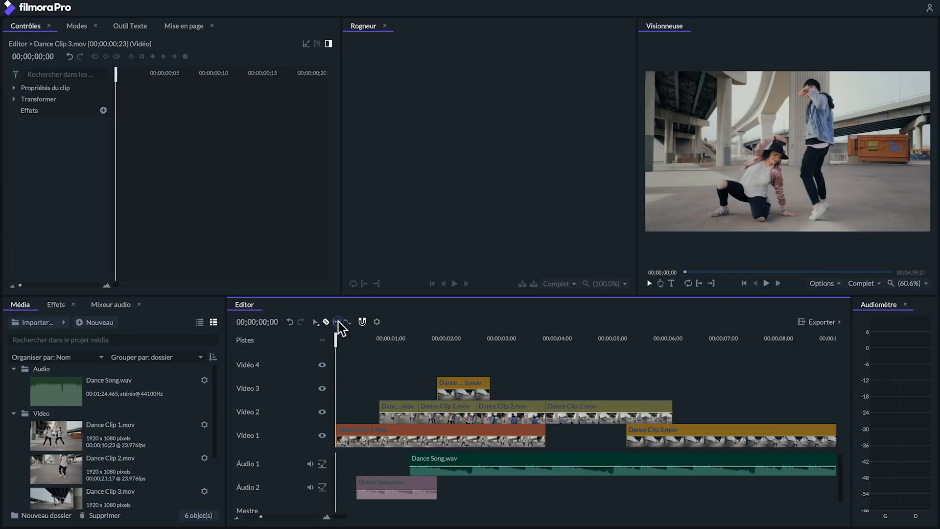
left_click_drag(465, 384, 272, 373)
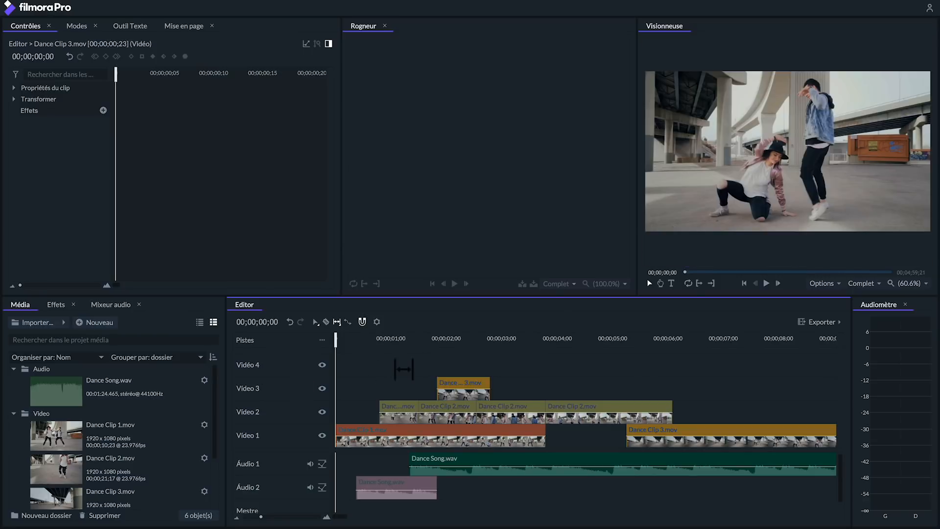
- Turn off timeline snapping and review the project's editor settings for duration, video and audio
left_click(364, 323)
left_click(377, 322)
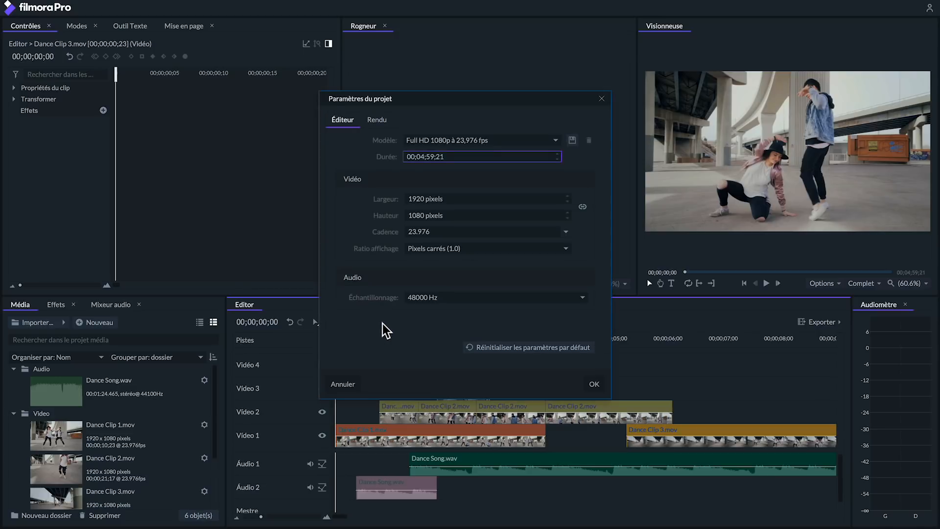
left_click(595, 386)
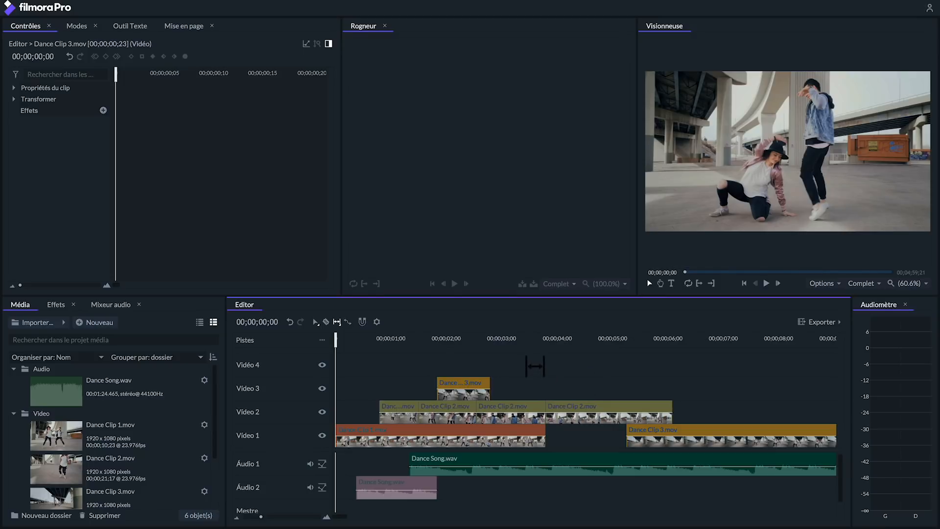
- Try repositioning the Dance Clip 1.mov image within the viewer frame, and undo the move
key("a")
left_click(799, 153)
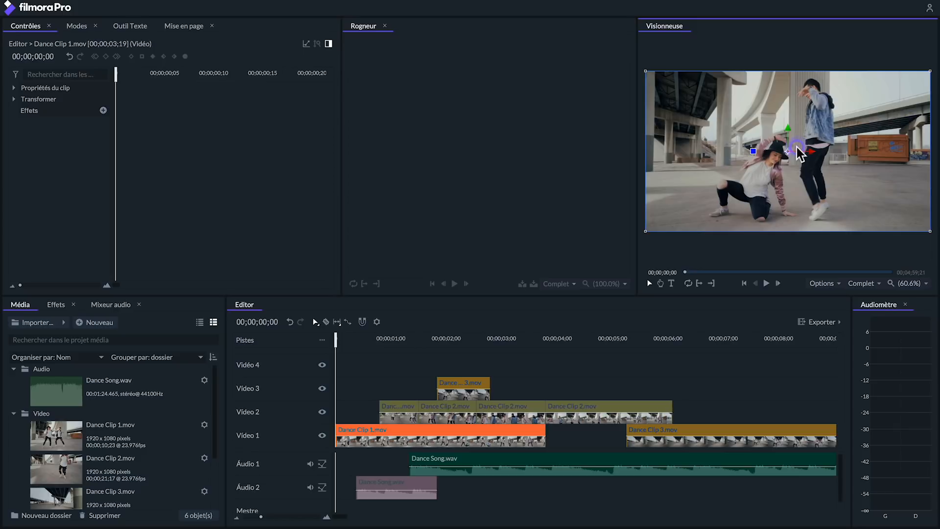
left_click_drag(800, 153, 773, 162)
key("ctrl+z")
key("ctrl+z")
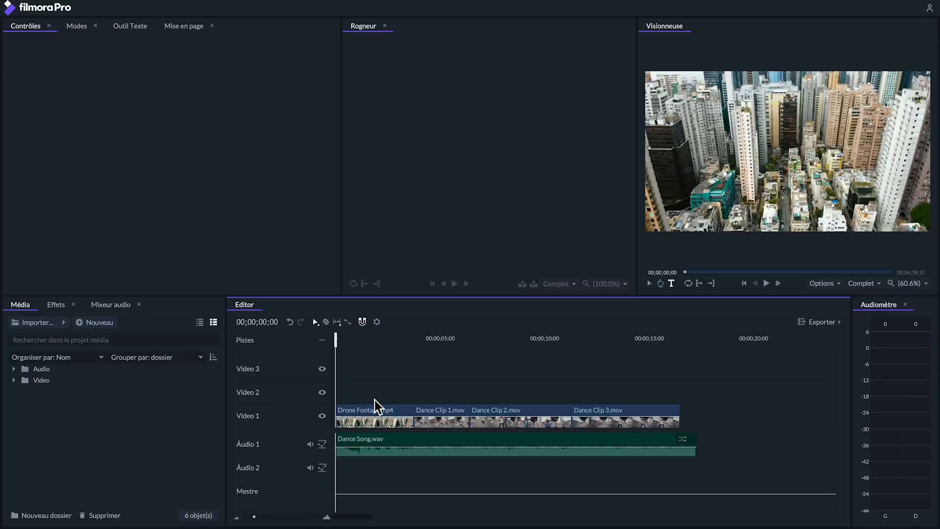
- Import the installed title Title 16 into the project media
left_click(63, 323)
left_click(68, 364)
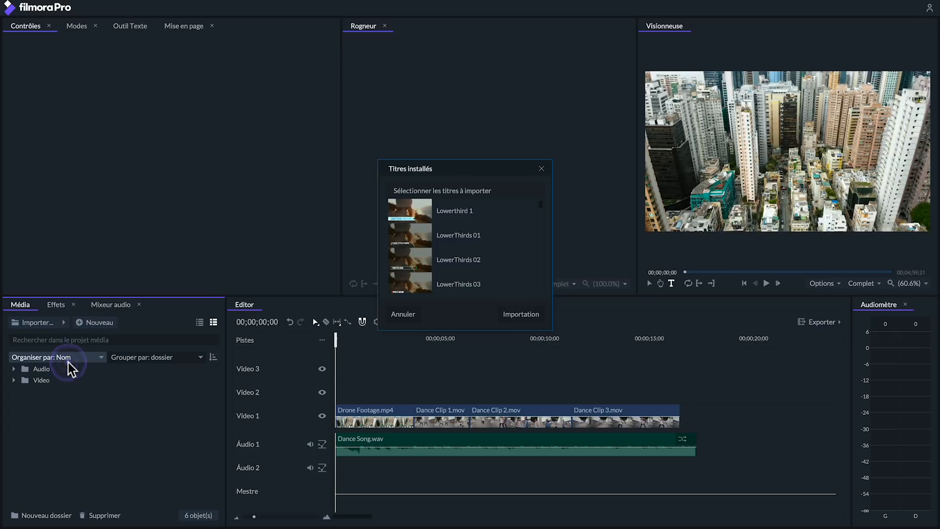
scroll(497, 260, "down", 6)
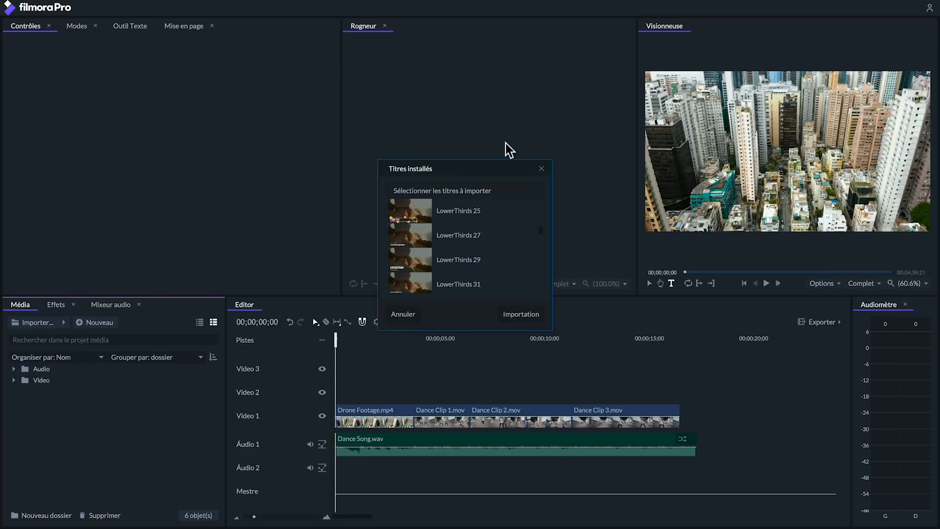
scroll(507, 282, "down", 5)
scroll(501, 282, "down", 2)
left_click(432, 283)
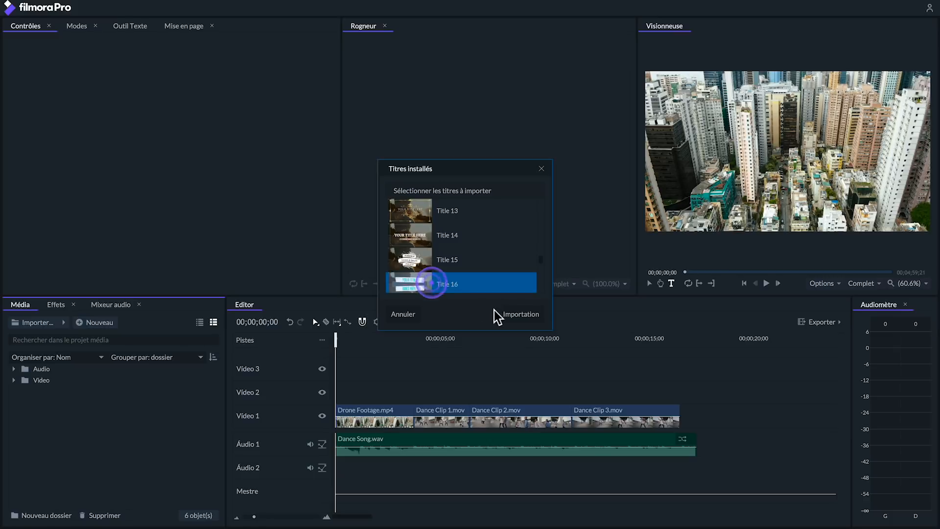
left_click(509, 315)
- Place Title 16 at the start of Vidéo 2 and shorten it to end with Drone Footage.mp4
left_click_drag(50, 398, 336, 393)
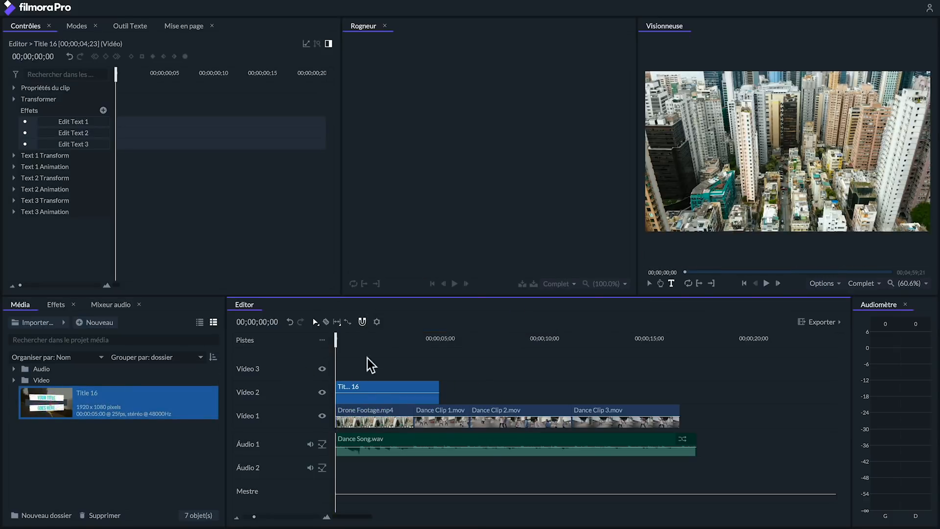
left_click_drag(440, 387, 413, 386)
- Set the title's three text lines to the two dancers' names, "present" and "URBAN MOVES", and play it back from the start
left_click(408, 338)
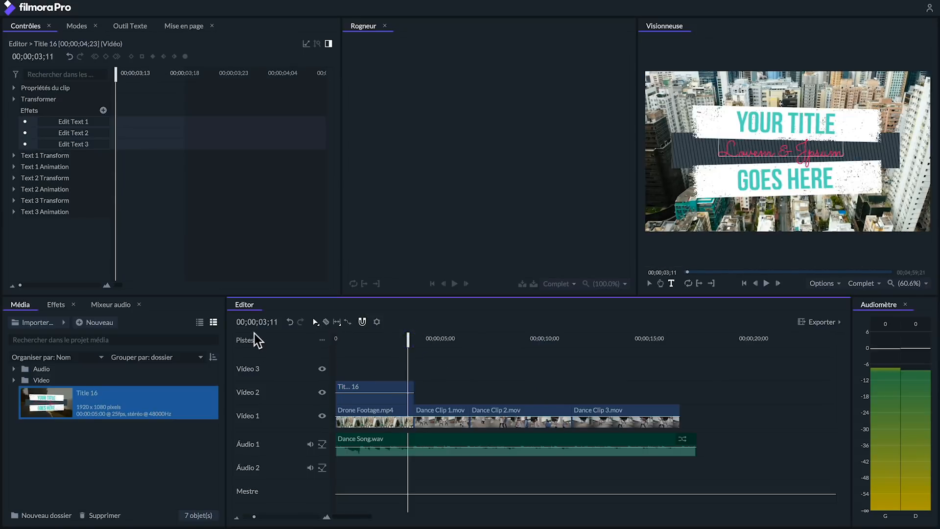
double_click(63, 122)
type("JAKE")
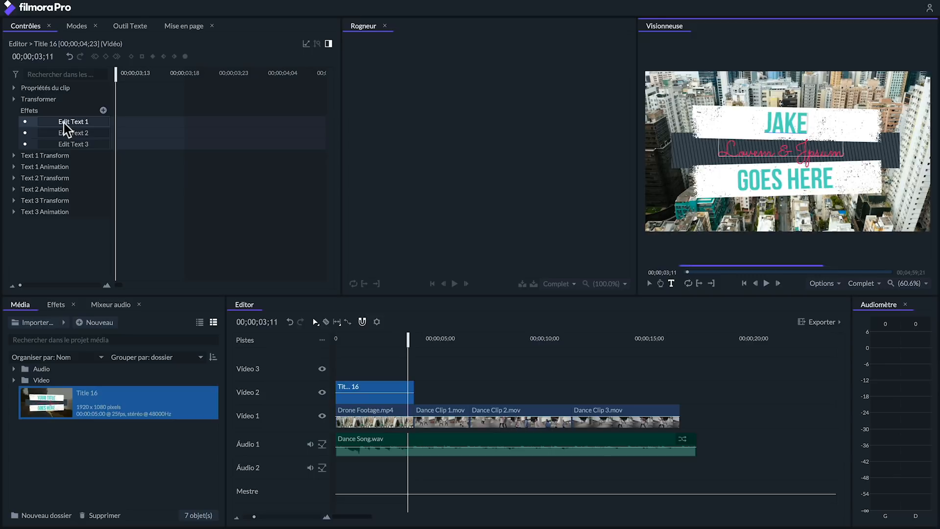
type(" & ANA")
double_click(89, 131)
type("present")
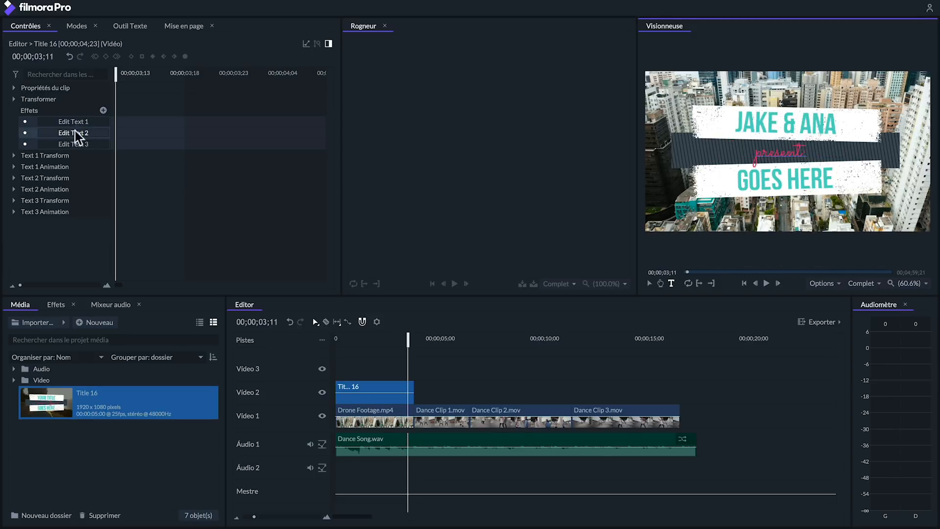
double_click(52, 141)
type("URBAN MOVES")
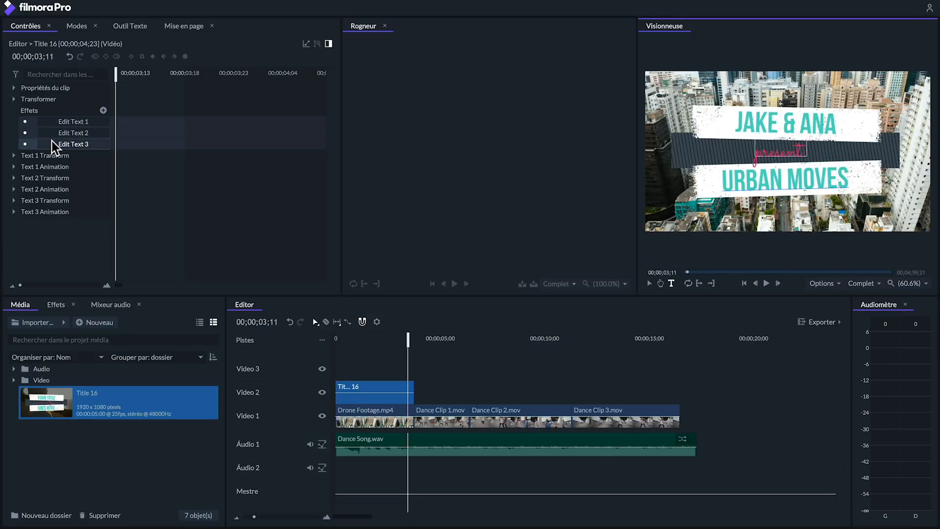
left_click_drag(407, 339, 335, 339)
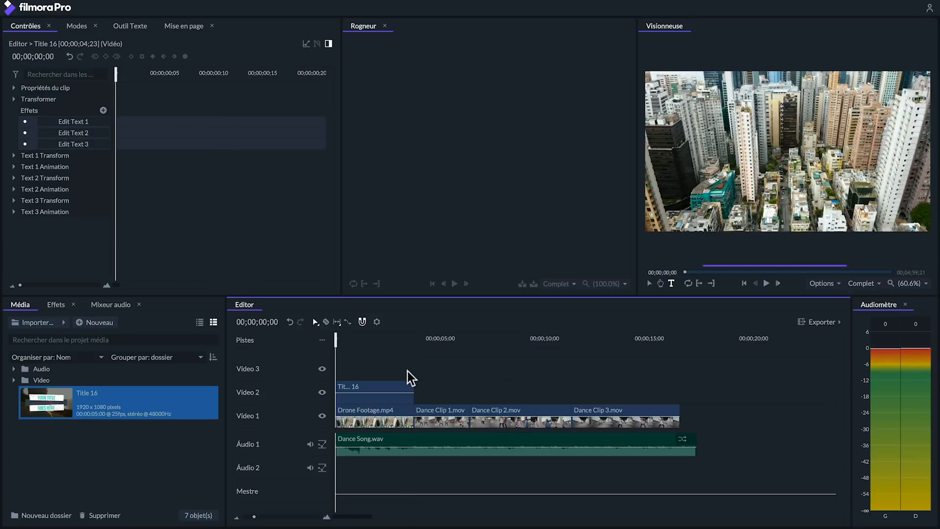
key("space")
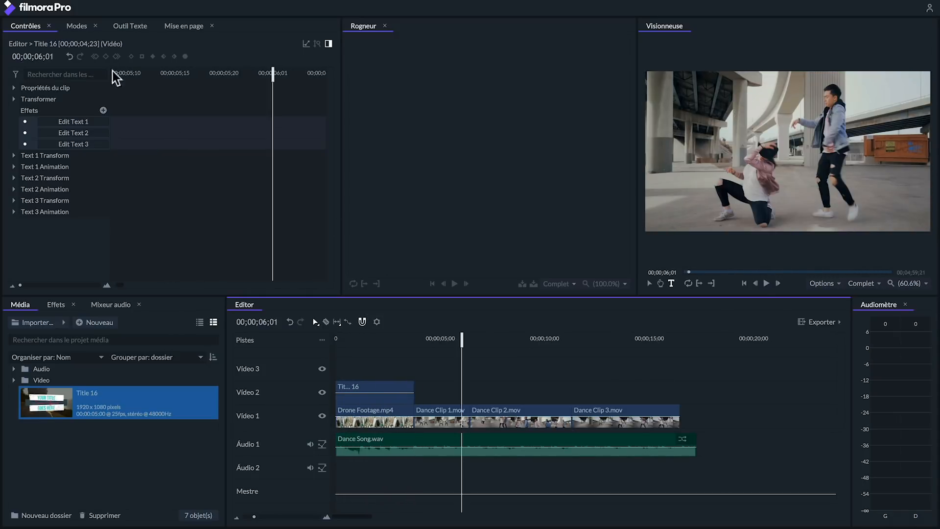
- Show the video scopes for Dance Clip 1.mov and switch the second scope through Forme d'onde and Parade to Histogramme
left_click(80, 27)
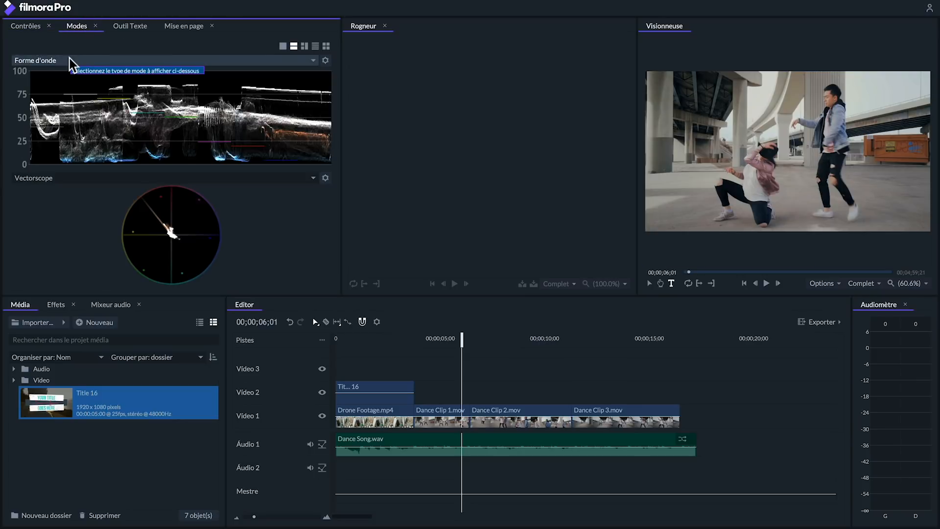
left_click(96, 177)
left_click(83, 194)
left_click(92, 180)
left_click(90, 184)
left_click(100, 179)
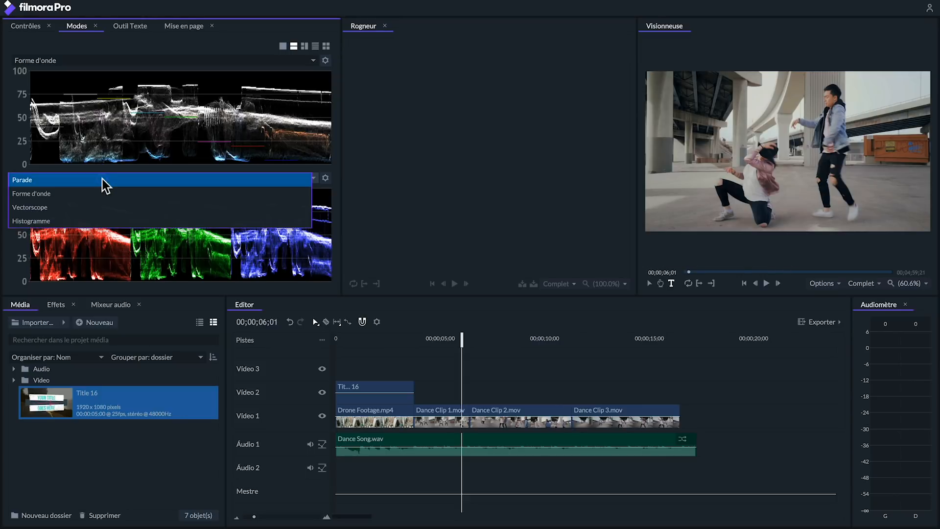
left_click(92, 218)
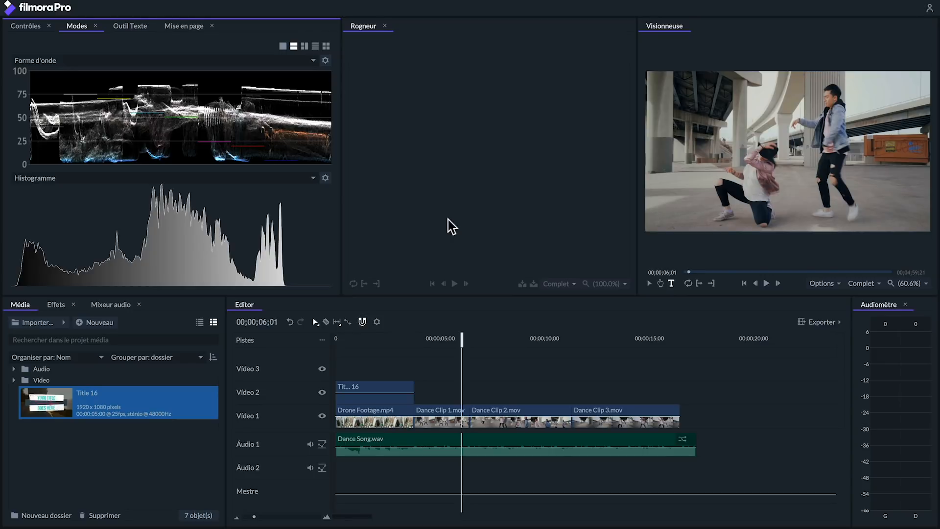
- Apply the Courbes effect to Dance Clip 1.mov and brighten it by moving the RVB curve's white point inward along the input axis
left_click(59, 305)
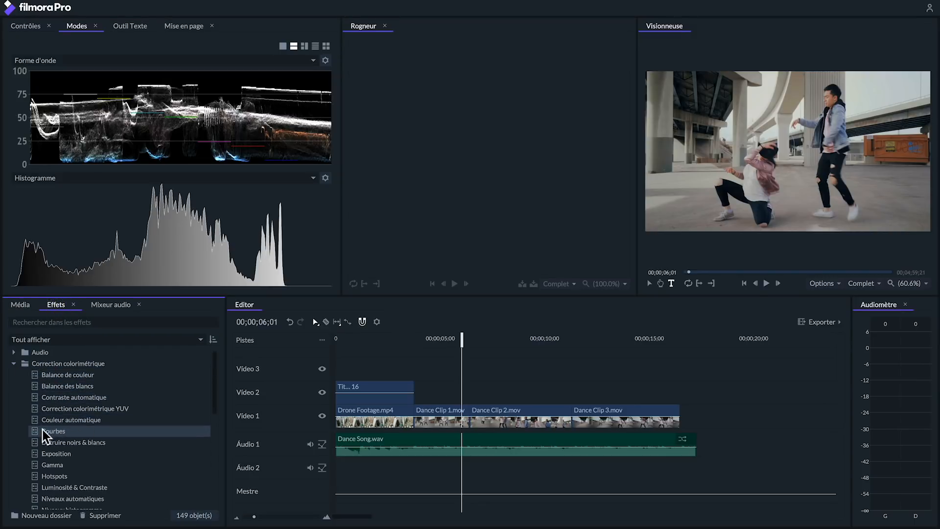
left_click_drag(33, 430, 442, 409)
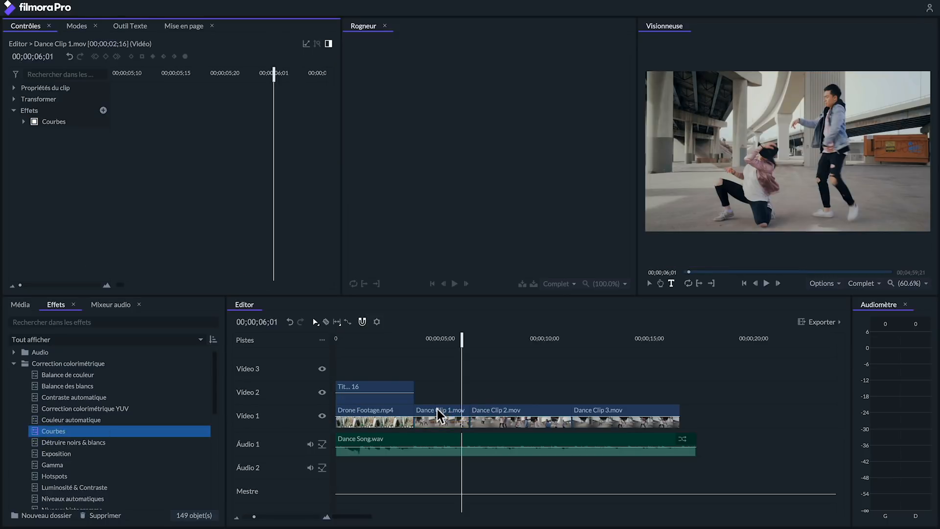
left_click(437, 410)
left_click_drag(109, 203, 169, 217)
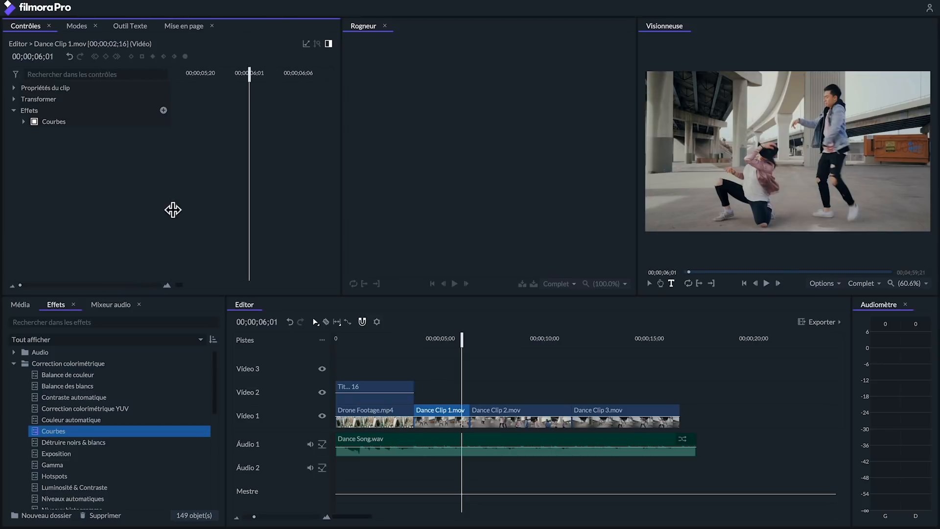
left_click(23, 122)
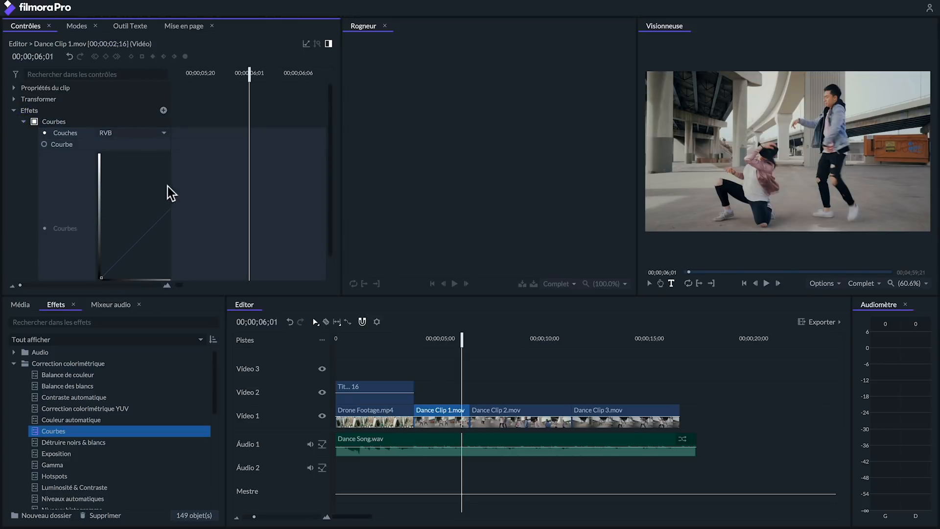
left_click_drag(169, 184, 272, 179)
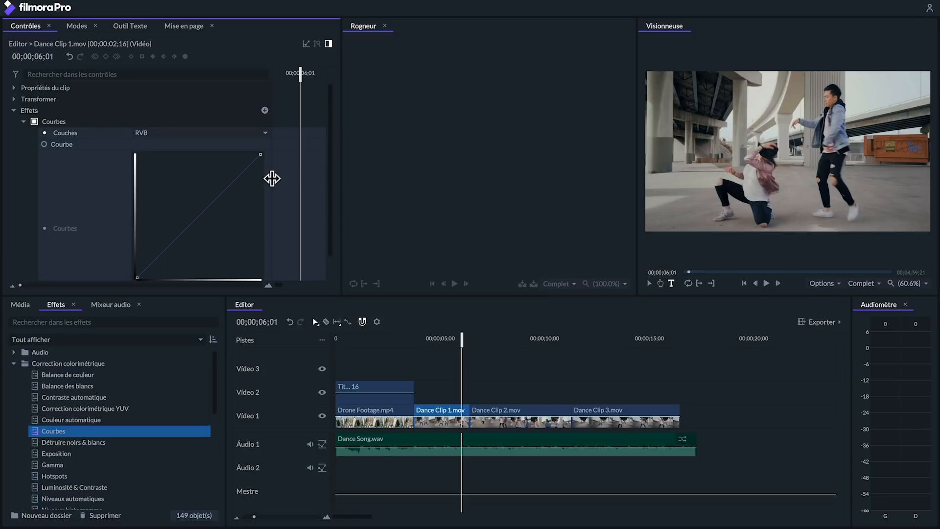
left_click(328, 43)
scroll(307, 204, "down", 1)
left_click_drag(284, 136, 263, 130)
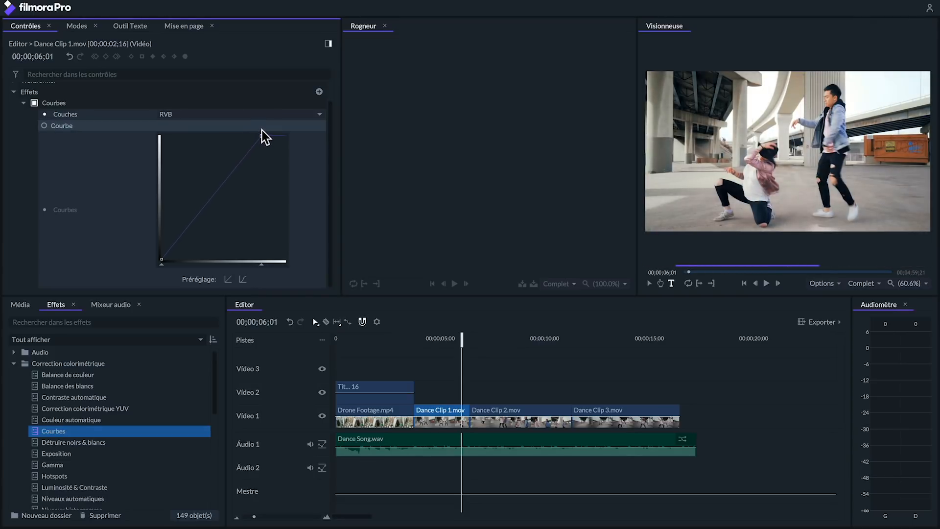
- Copy the Courbes effect from Dance Clip 1.mov and paste it onto Dance Clip 2.mov and Dance Clip 3.mov
right_click(56, 101)
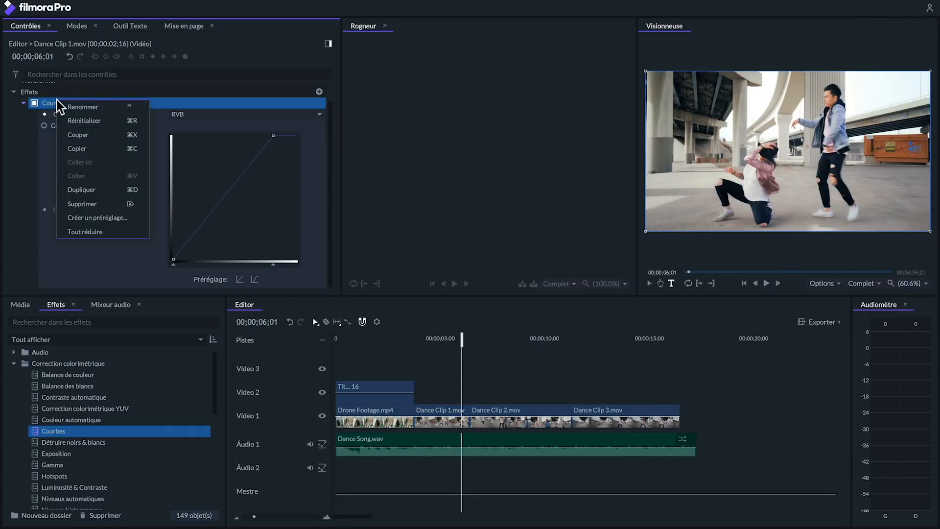
left_click(77, 149)
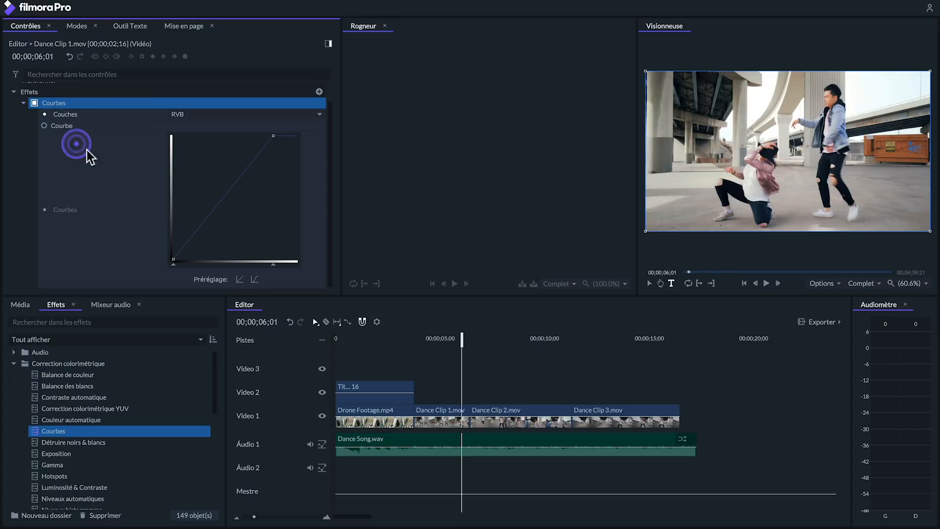
left_click(618, 411)
right_click(618, 411)
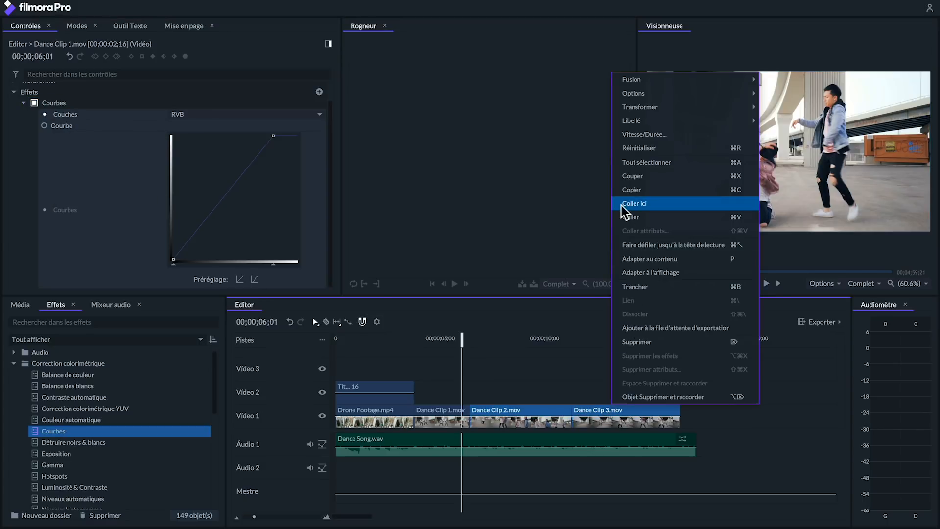
left_click(626, 216)
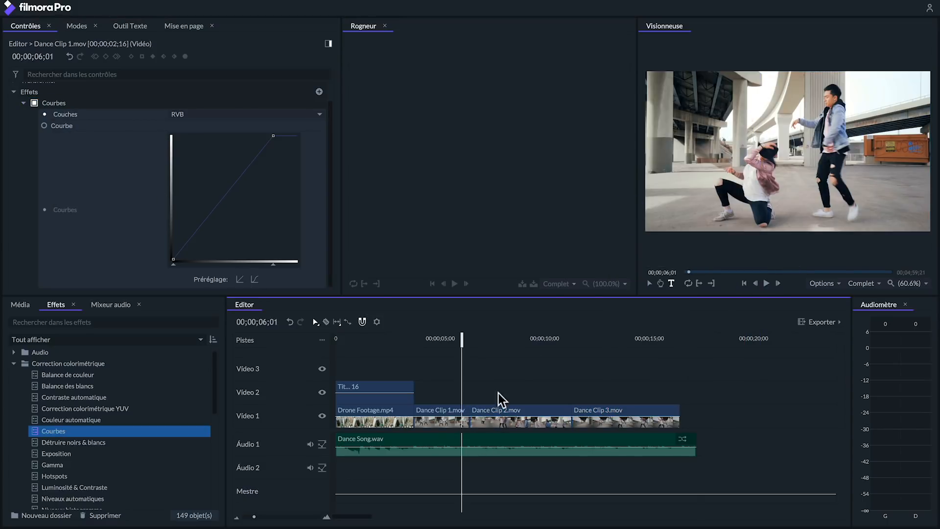
- Play back the dance clips from the start of Dance Clip 1.mov and into Dance Clip 3.mov
left_click(424, 339)
key("space")
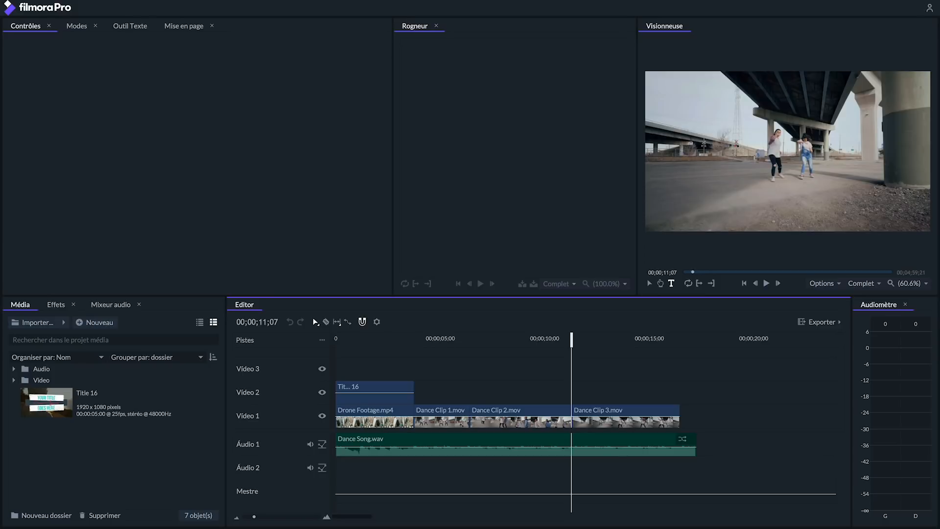
key("space")
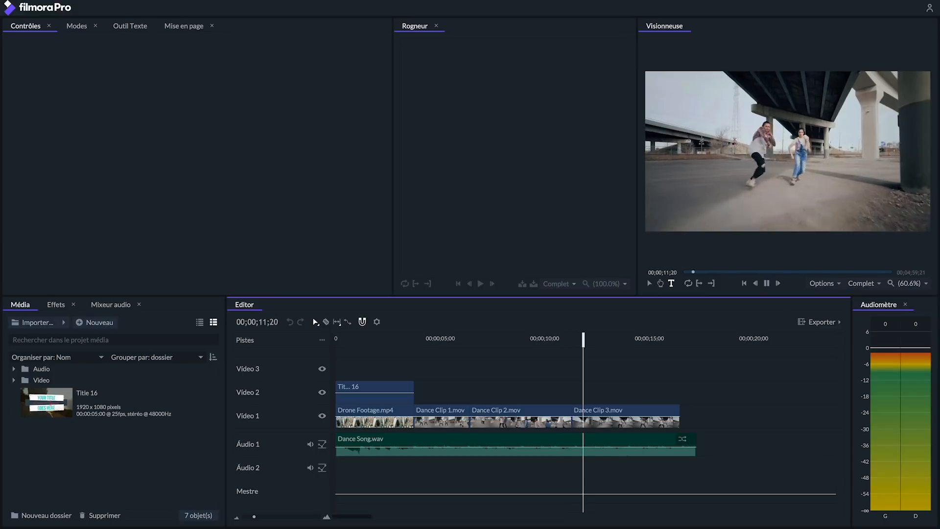
key("space")
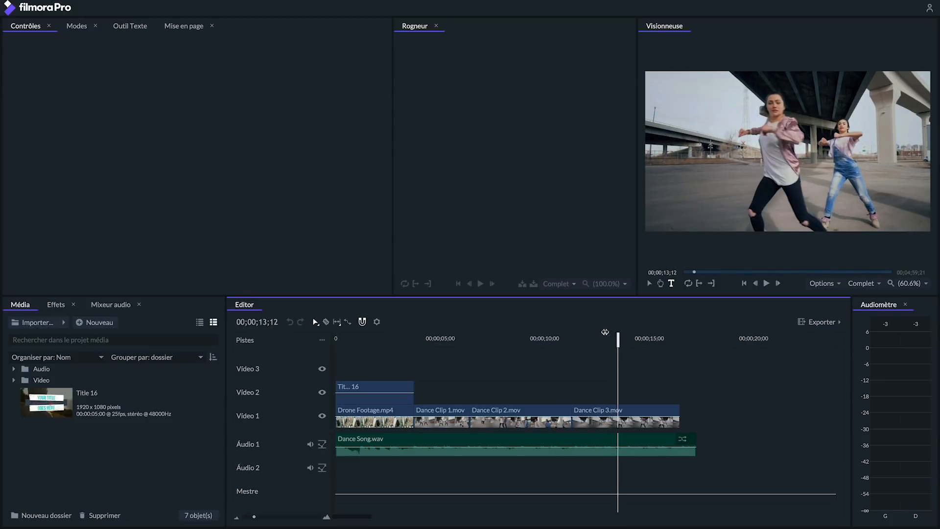
- Add a Mise à l'échelle keyframe at 100% to Dance Clip 3.mov at 00;00;12;18
mouse_move(616, 333)
left_mouse_down()
mouse_move(594, 334)
mouse_move(606, 335)
left_mouse_up()
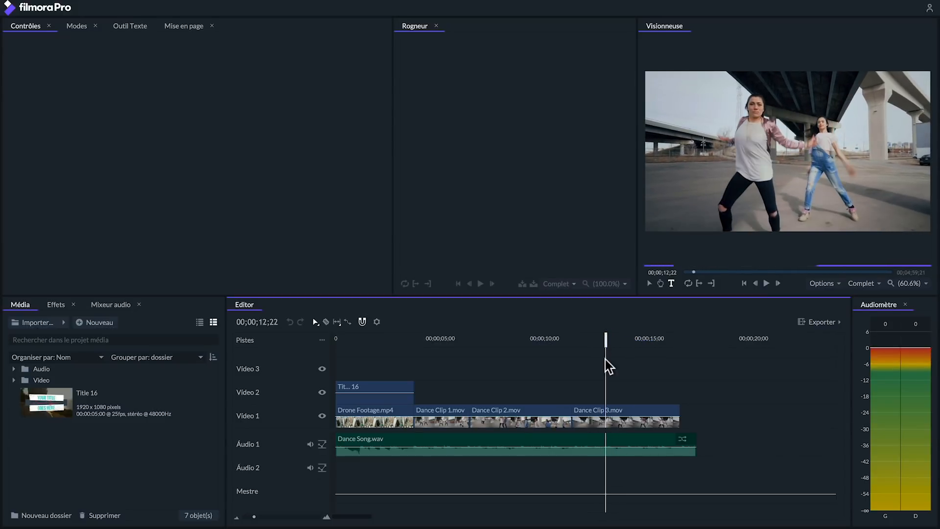
left_click(612, 413)
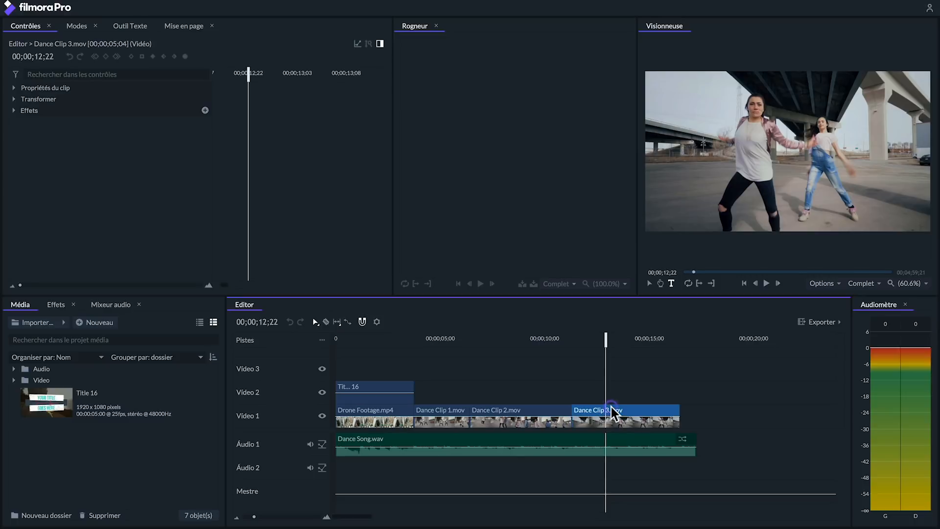
left_click(14, 99)
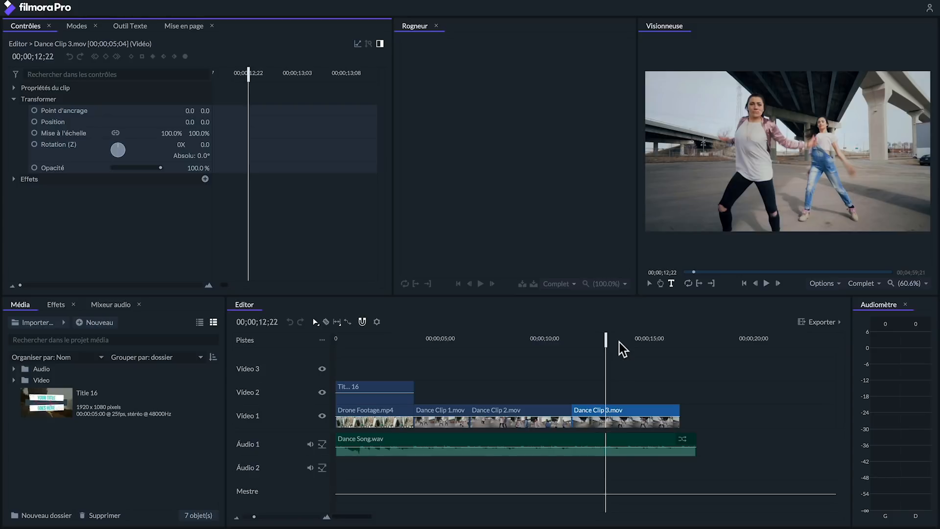
left_click_drag(605, 338, 596, 337)
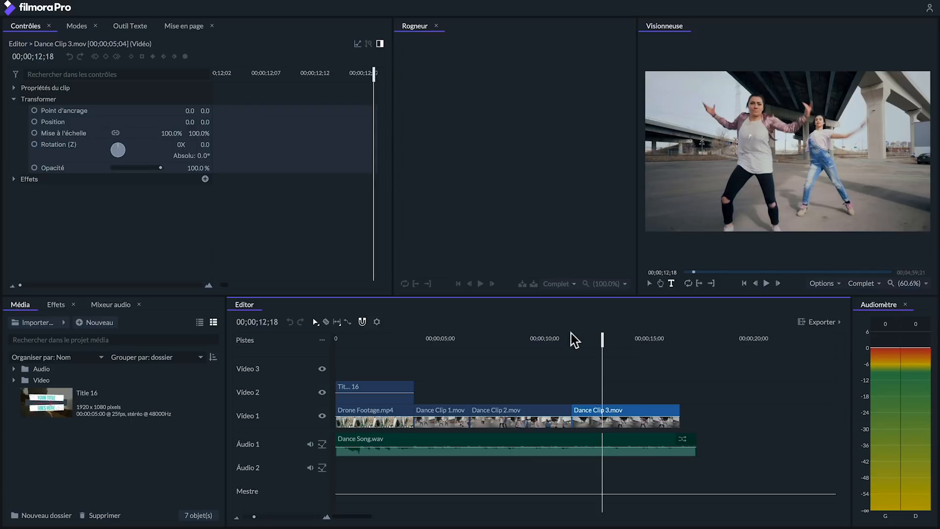
left_click(32, 132)
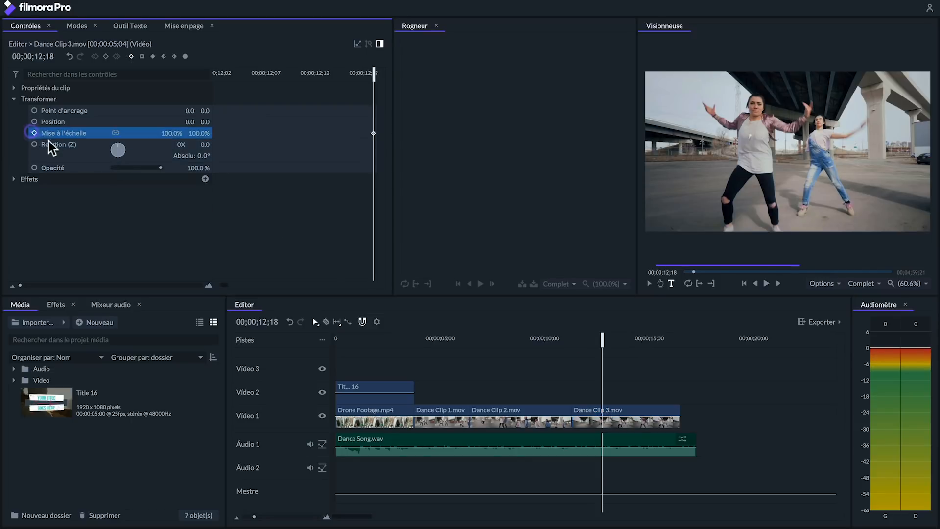
- Add a Mise à l'échelle keyframe at 175% to Dance Clip 3.mov at its start, 00;00;11;07
left_click(208, 284)
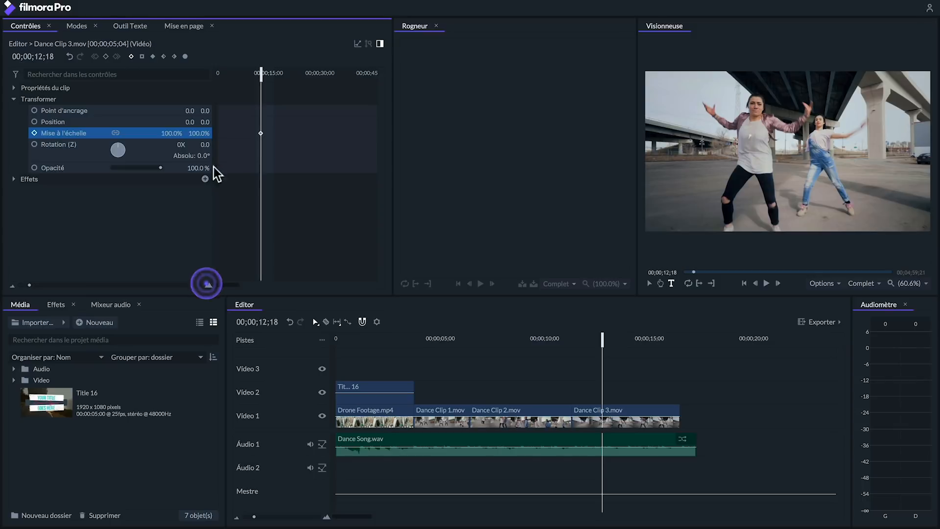
left_click(208, 284)
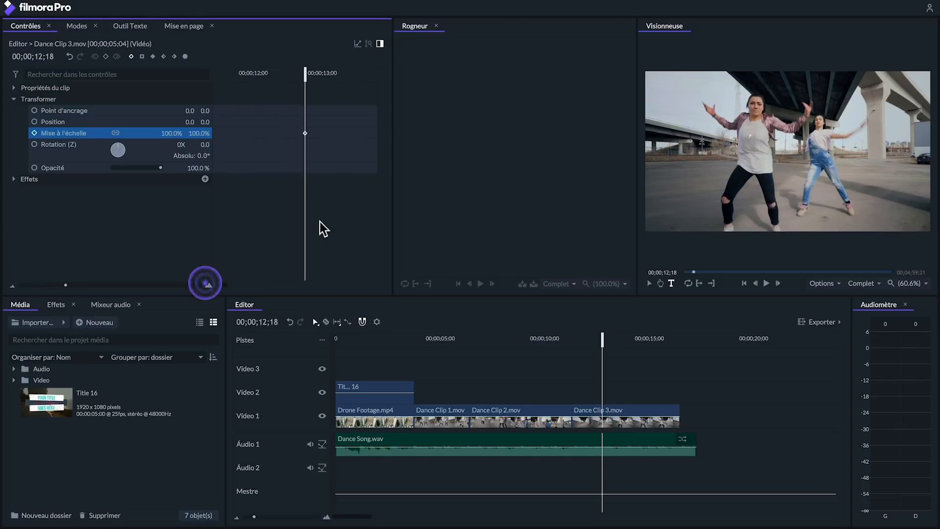
left_click_drag(351, 75, 254, 77)
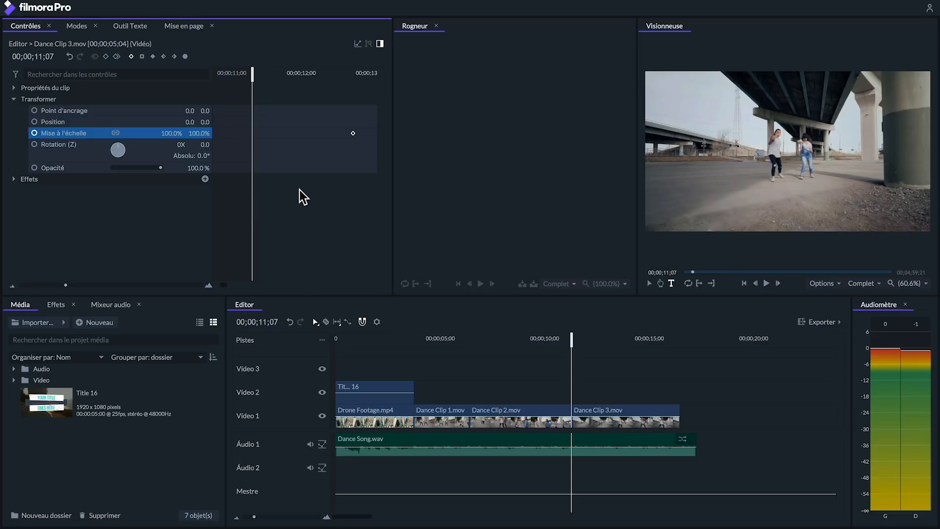
left_click(172, 133)
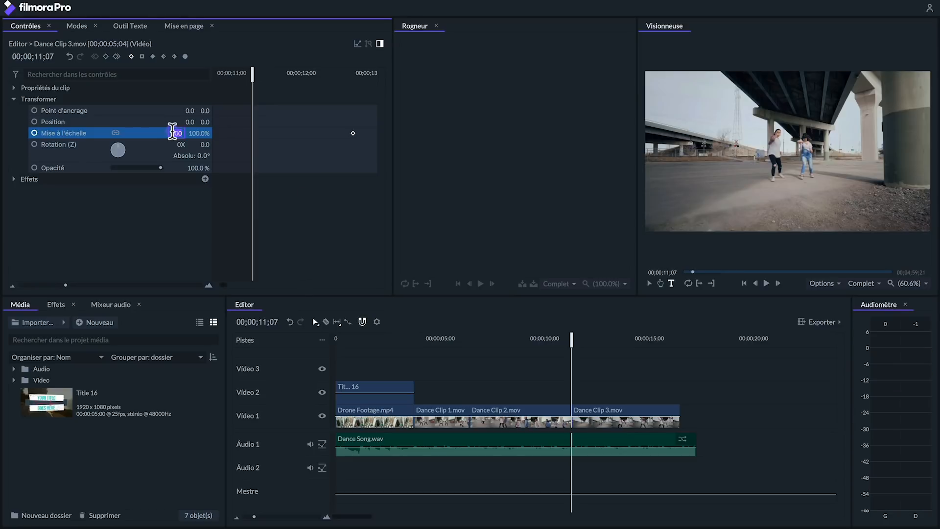
type("75")
key("Return")
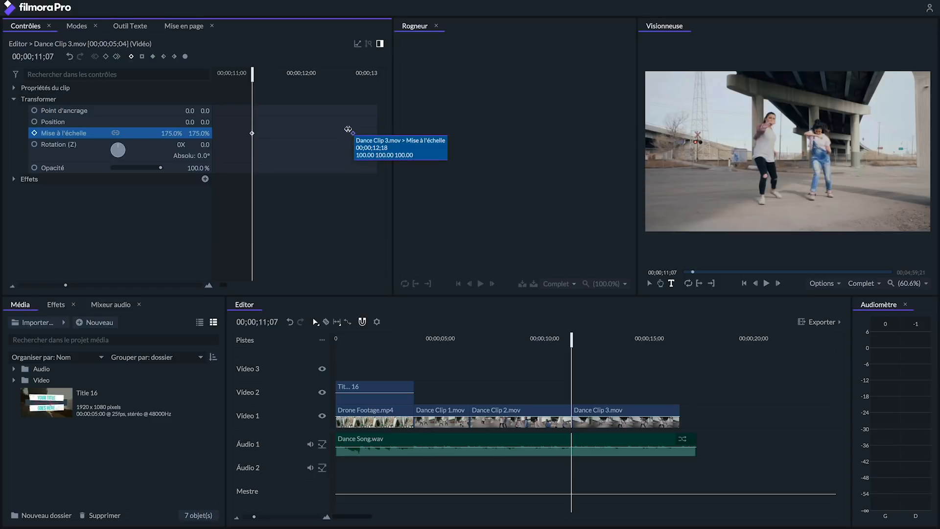
- Set the temporal interpolation of the 00;00;12;18 Mise à l'échelle keyframe to Lissage progressif and play back the zoom
right_click(353, 133)
mouse_move(490, 279)
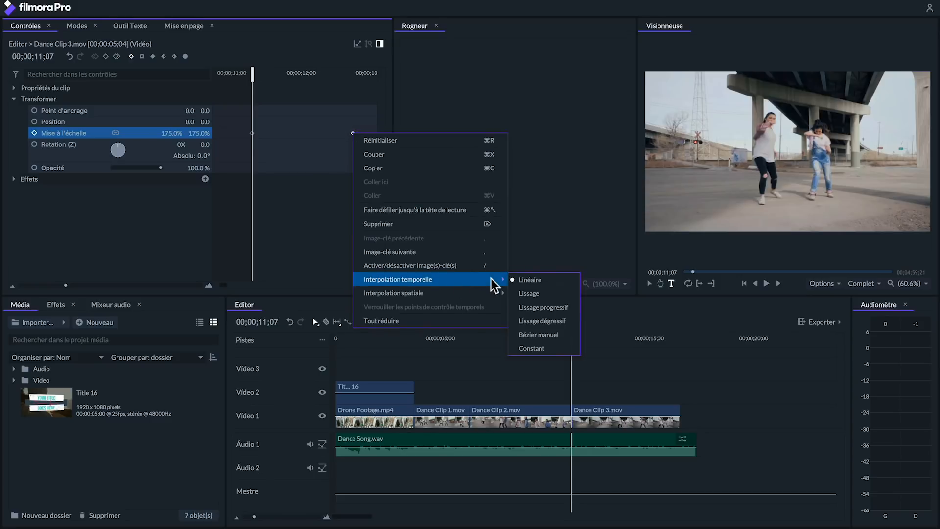
left_click(537, 307)
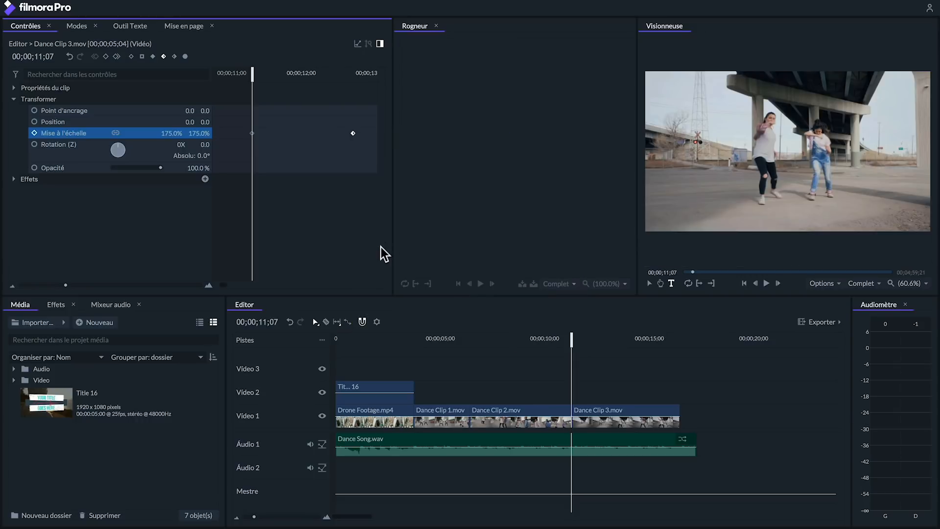
key("space")
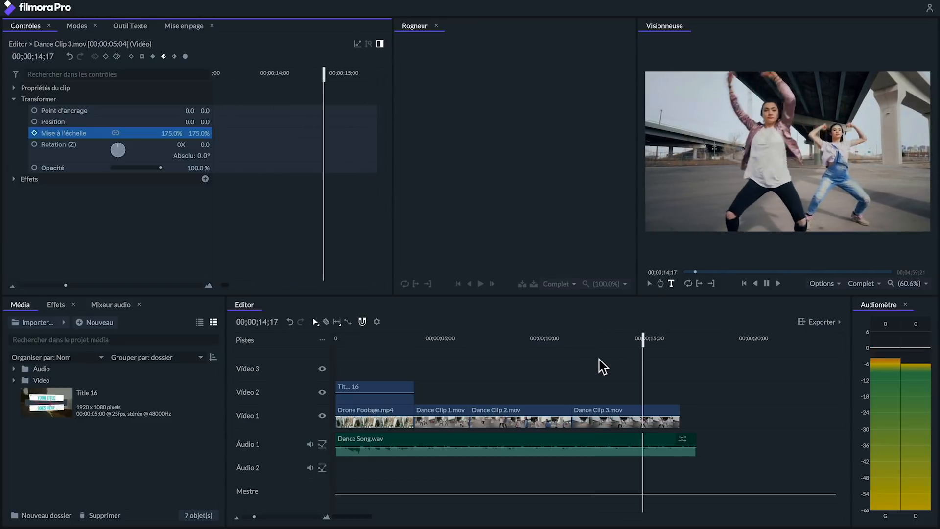
key("space")
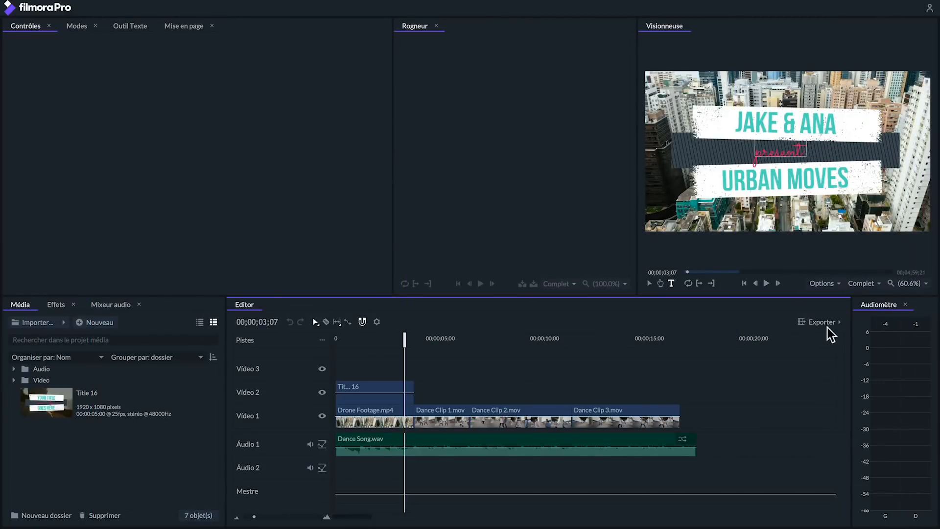
- Set the timeline's in point at 00;00;00;00 and its out point at 00;00;17;05, where Dance Song.wav ends
left_click(839, 319)
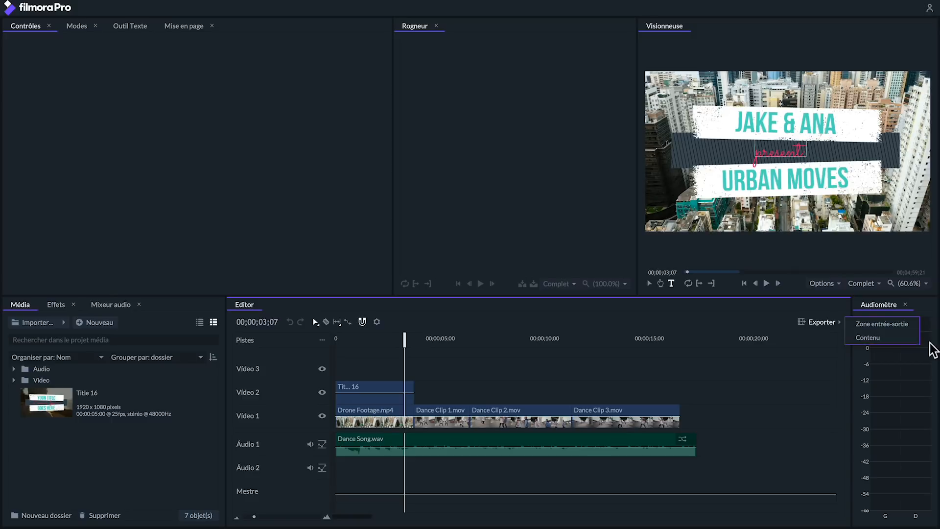
left_click(713, 379)
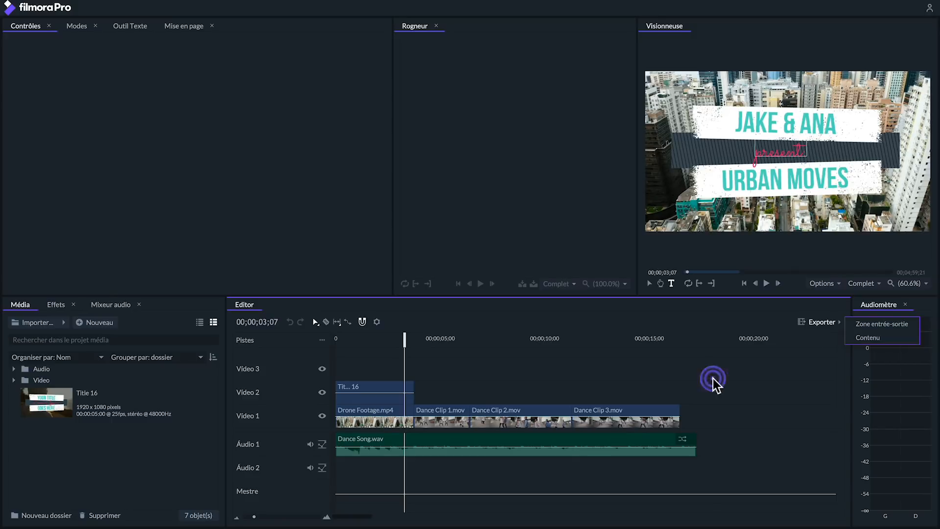
left_click_drag(362, 339, 316, 339)
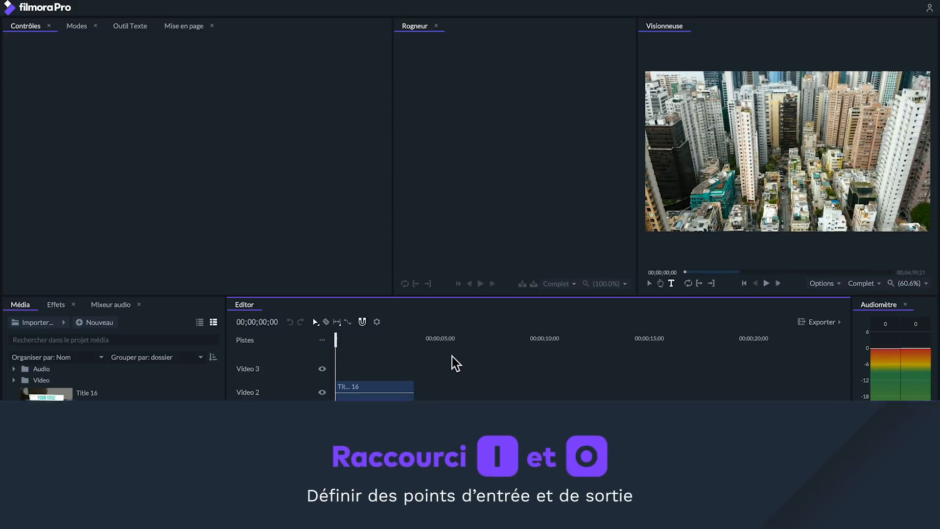
left_click_drag(683, 336, 693, 338)
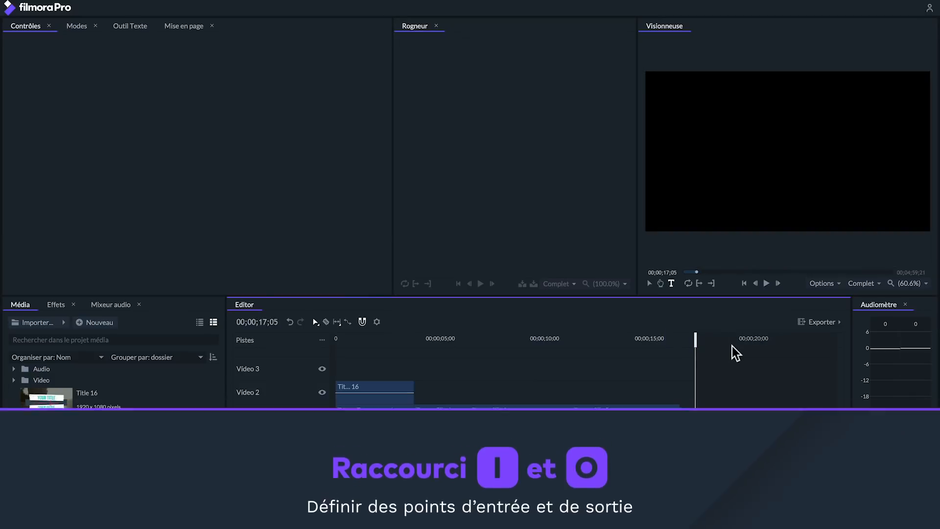
- Add the timeline's Zone entrée-sortie to the export queue and go to the export screen
left_click(838, 322)
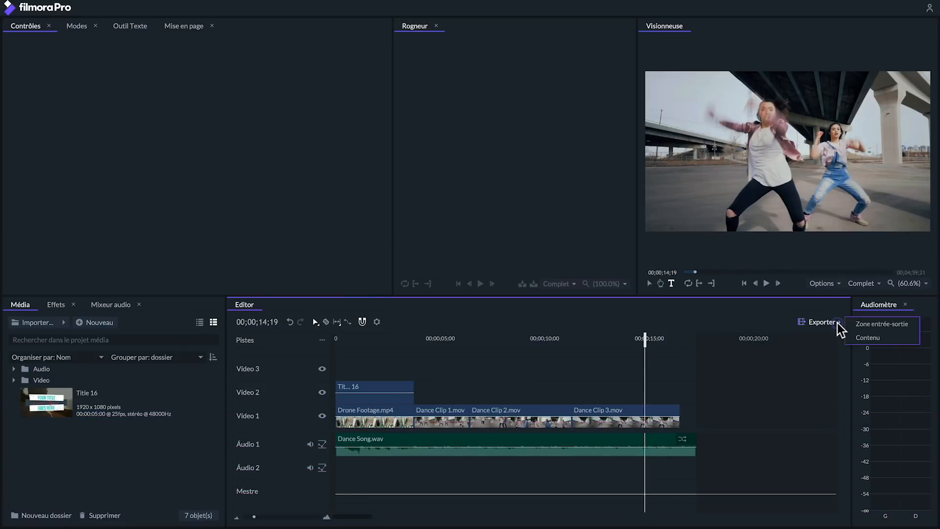
left_click(862, 324)
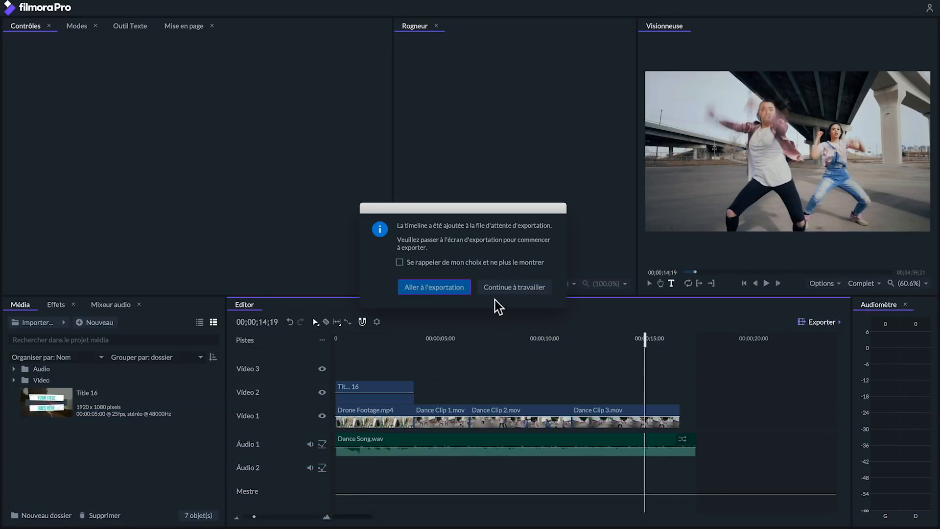
left_click(437, 289)
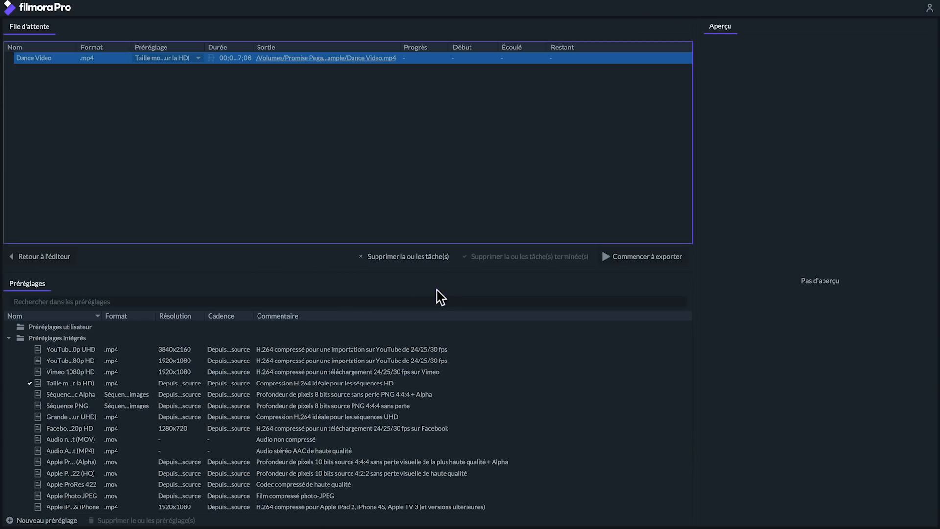
left_click(393, 187)
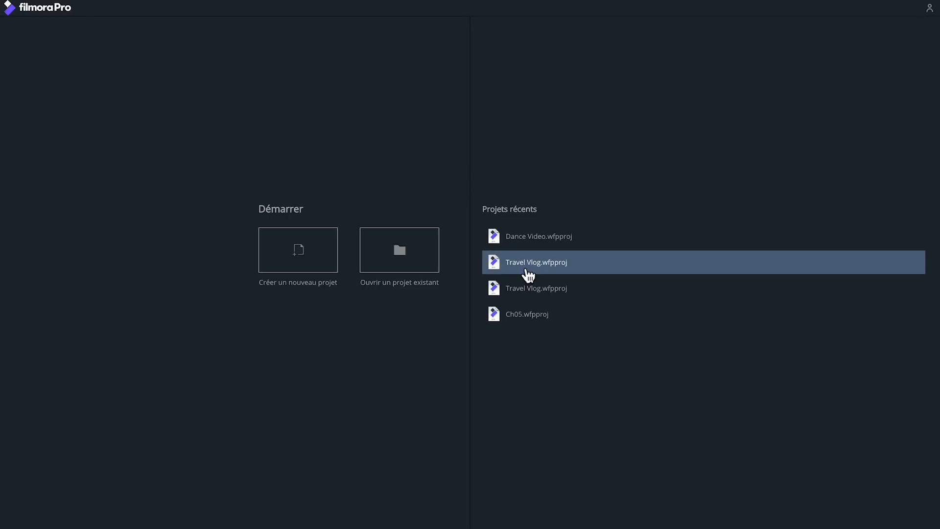
- Open the first recent Travel Vlog.wfpproj and send its timeline Contenu to the export queue, going to the export screen
left_click(526, 269)
left_click(418, 270)
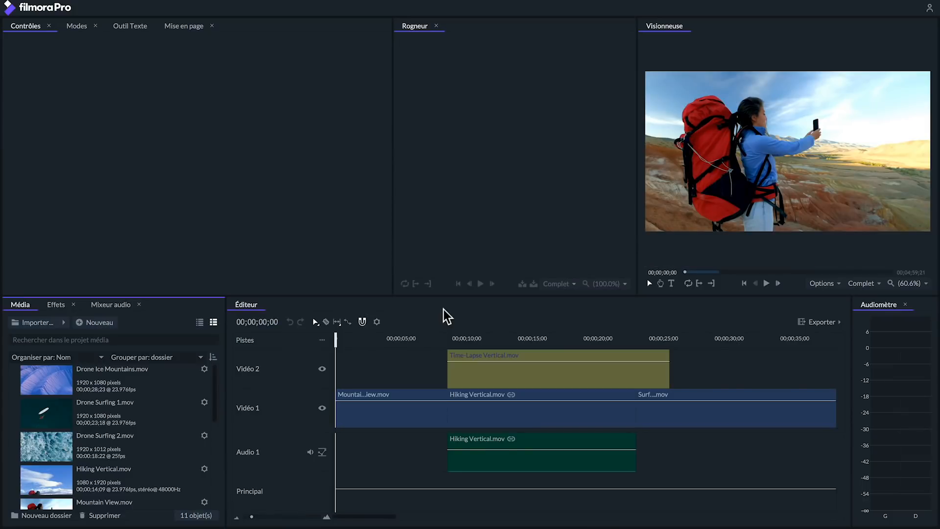
left_click(838, 323)
left_click(877, 342)
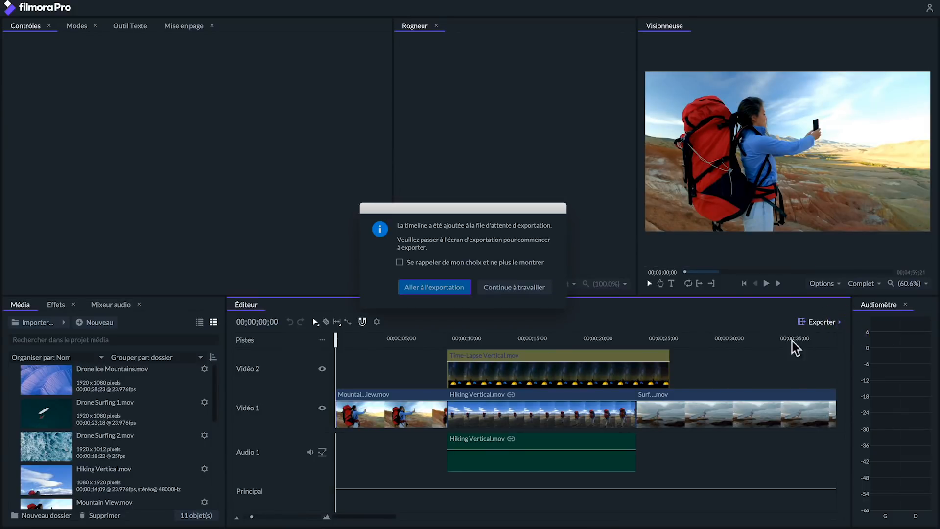
left_click(435, 287)
- Set the Dance Video task's export preset to Vimeo 1080p HD and start exporting the queue
left_click(65, 59)
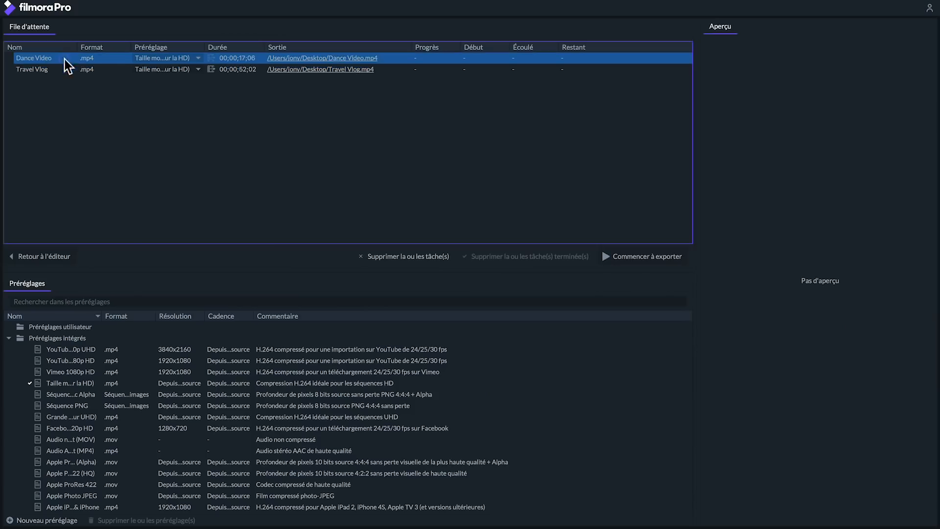
left_click(182, 59)
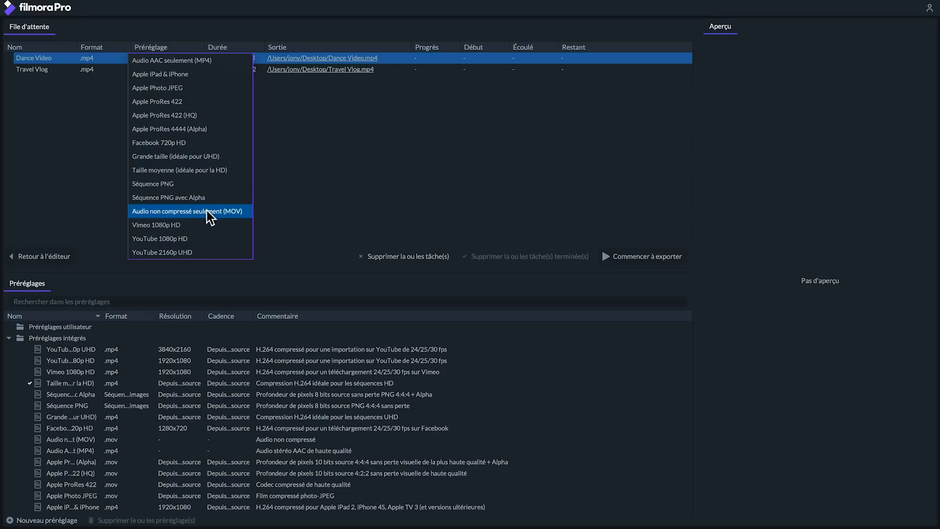
left_click(186, 224)
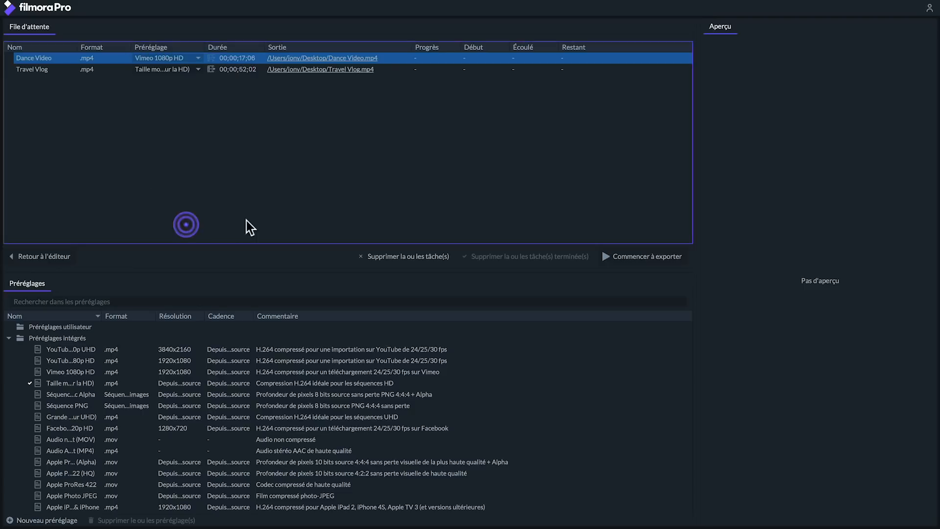
left_click(678, 263)
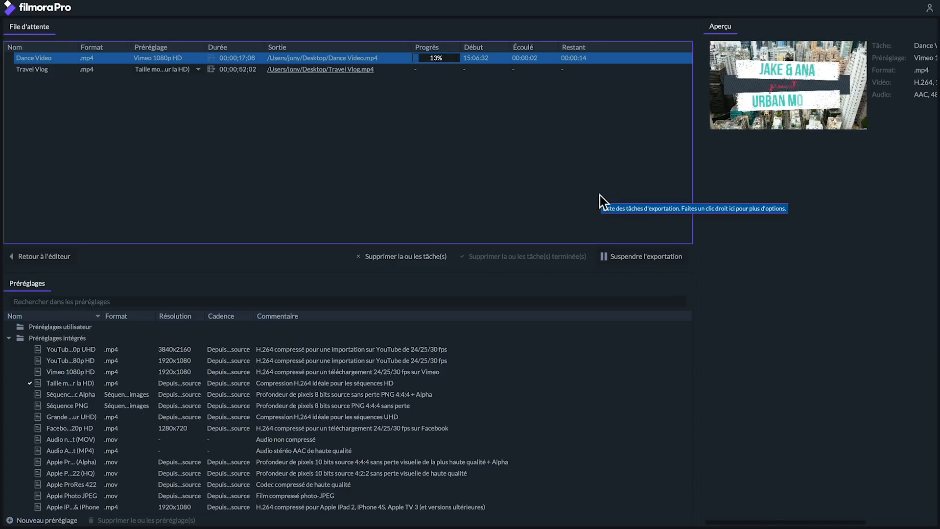
left_click(498, 187)
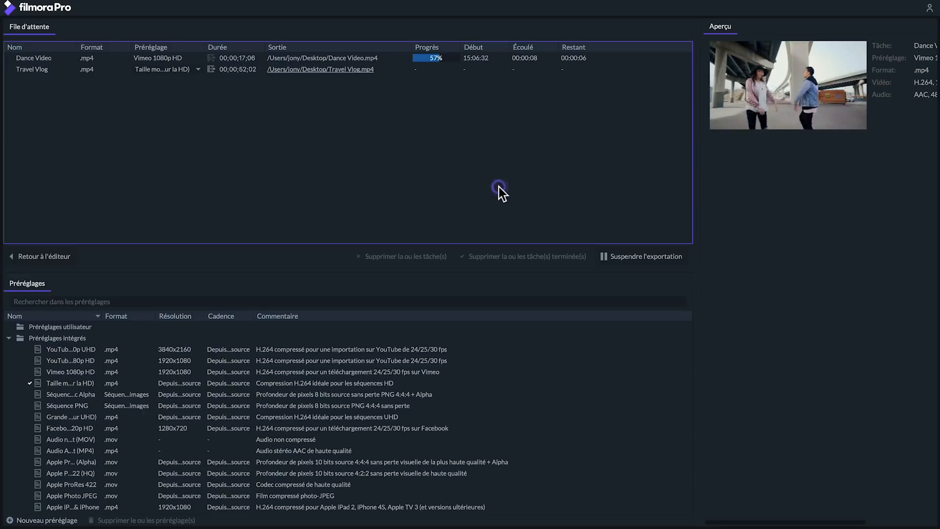